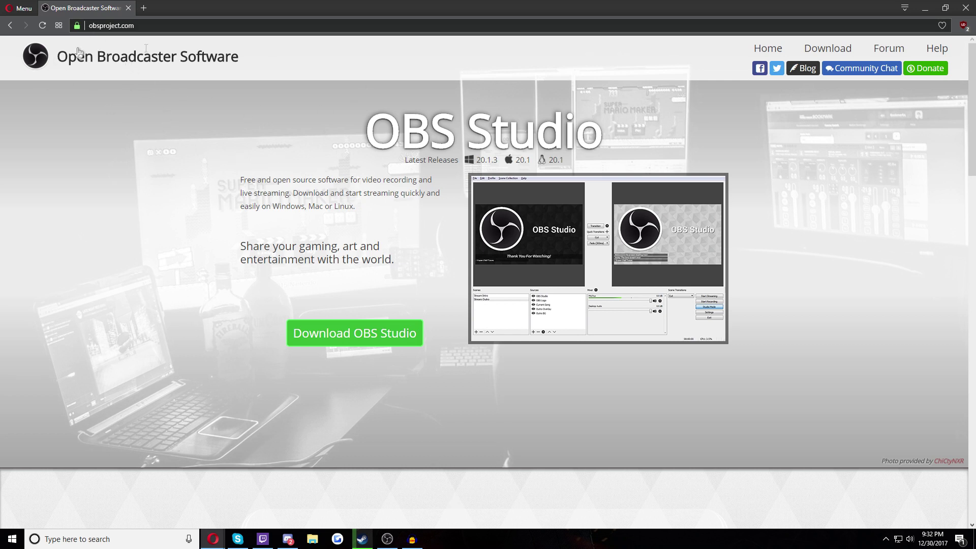
Highlight the obsproject.com site title, then go to the OBS Studio download page
drag(68, 56, 182, 69)
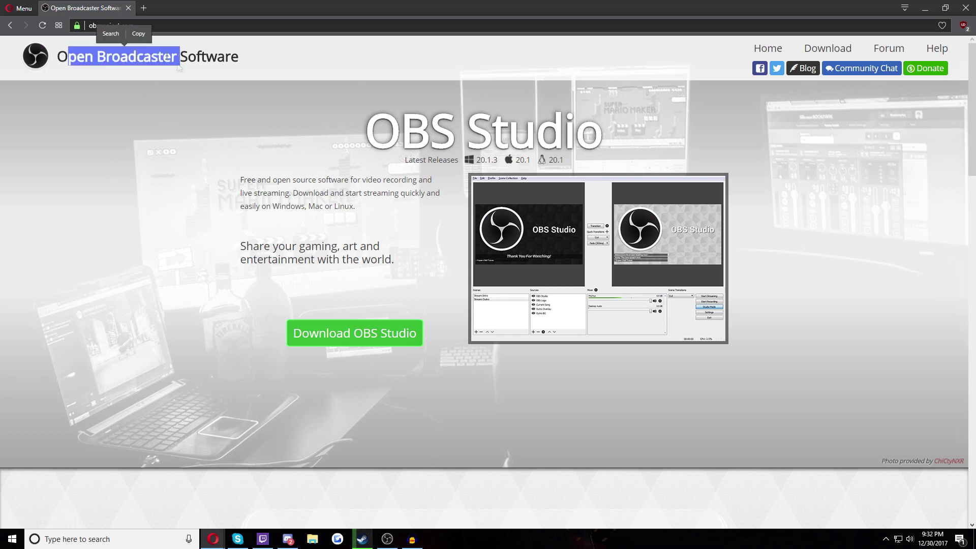
click(128, 45)
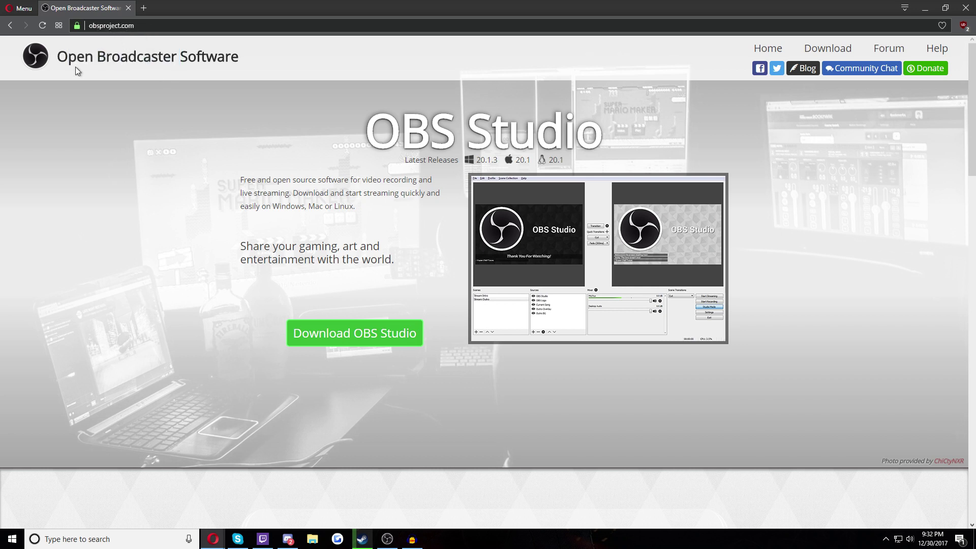
drag(76, 68, 273, 120)
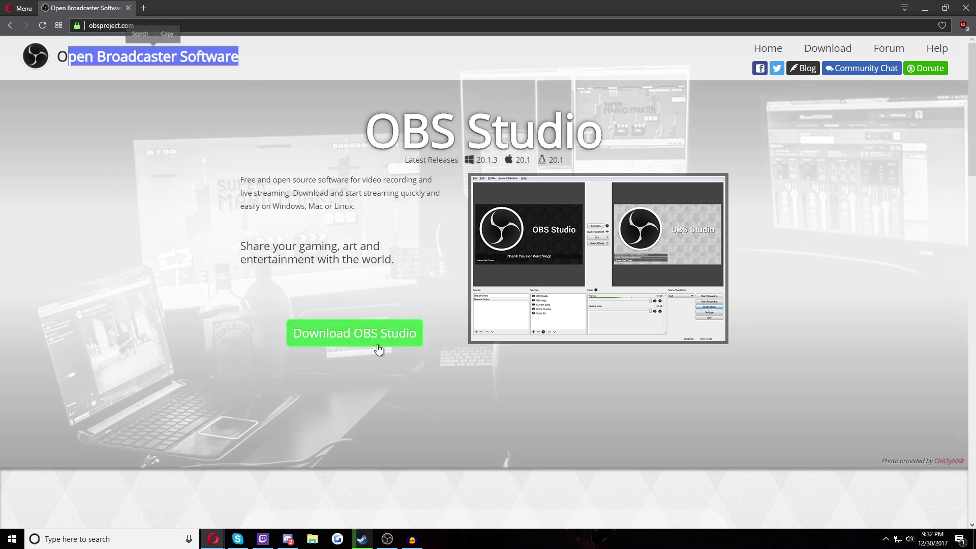
click(339, 333)
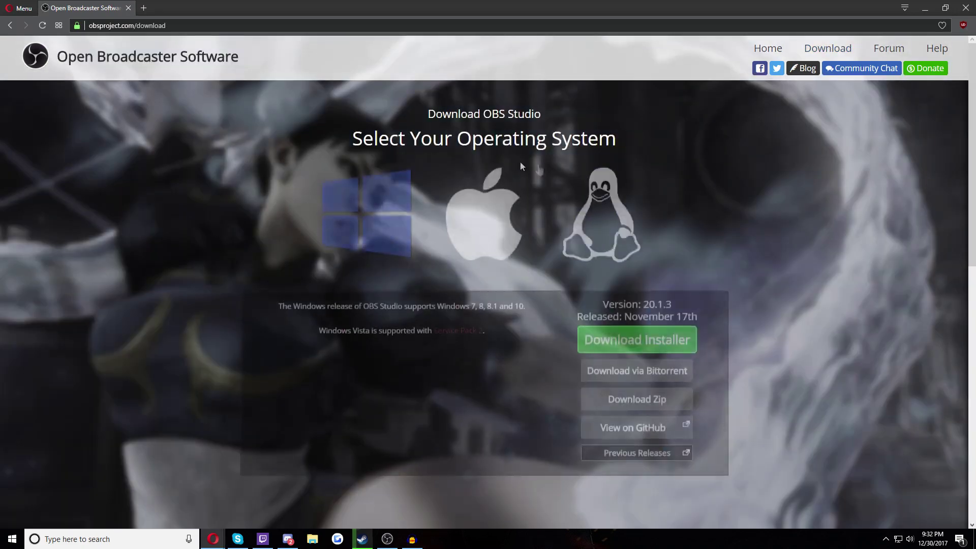
scroll(464, 284, down, 5)
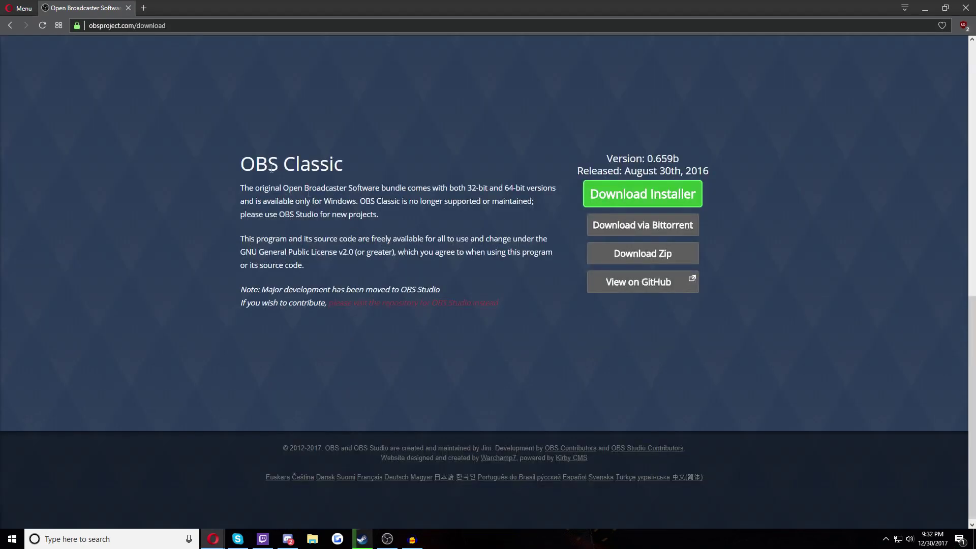
Read the OBS Classic heading, download details and its note about development moving
drag(295, 163, 355, 166)
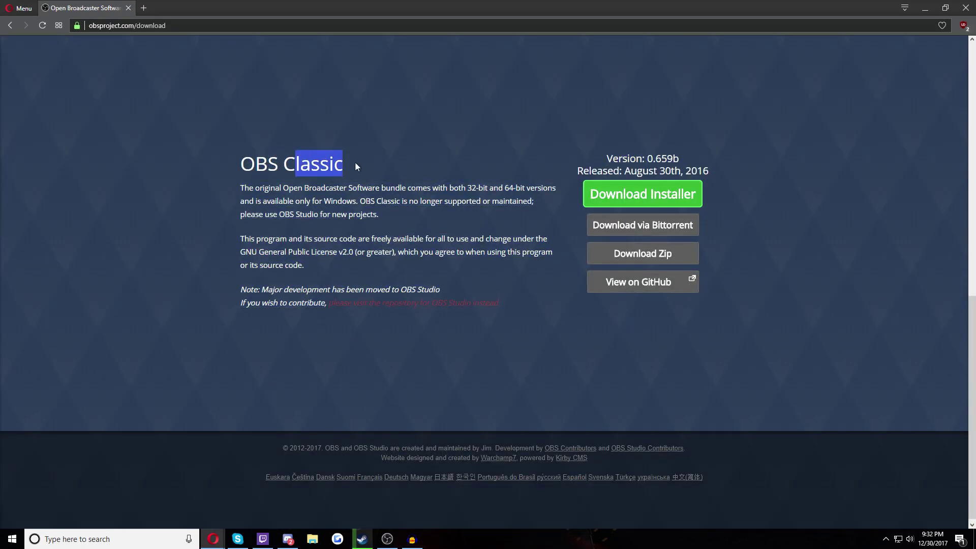
scroll(379, 233, up, 3)
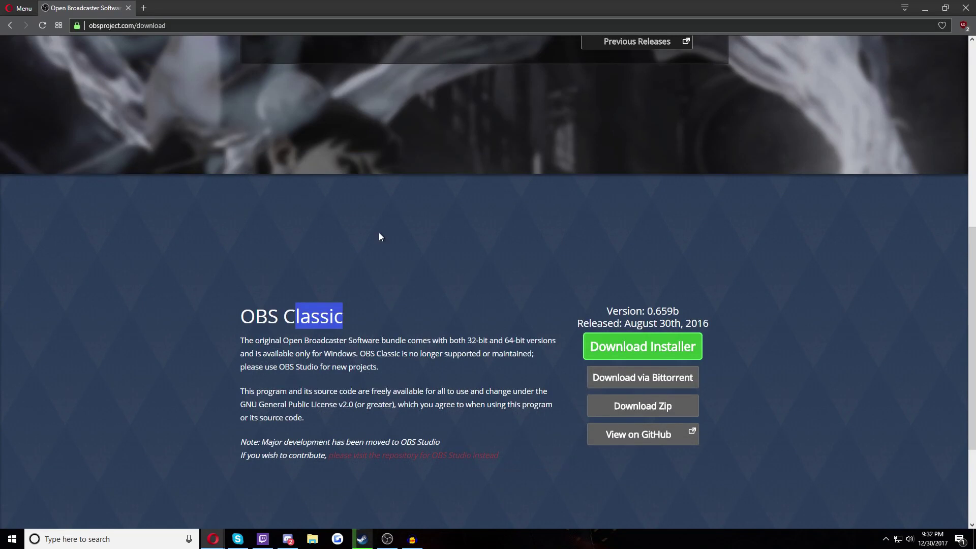
drag(273, 455, 491, 493)
triple_click(308, 442)
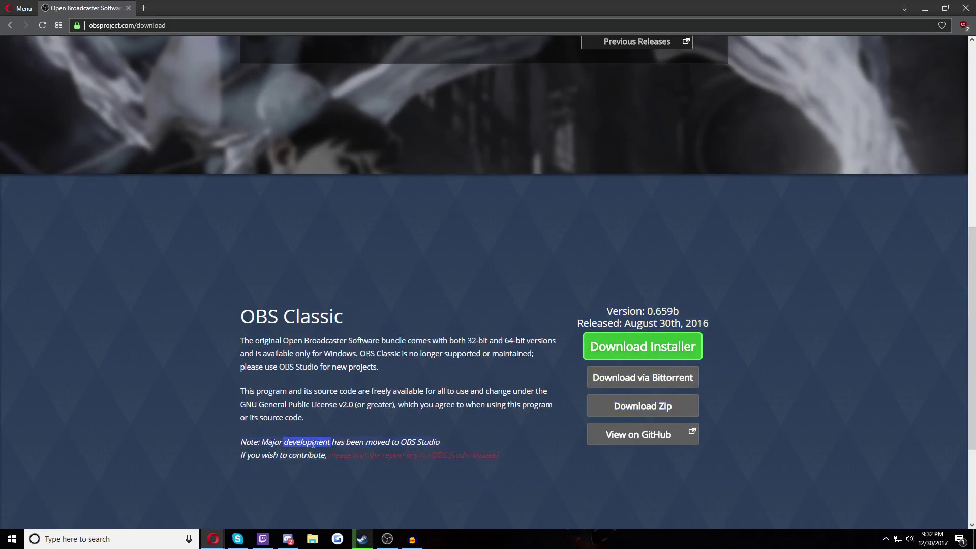
double_click(428, 442)
click(428, 441)
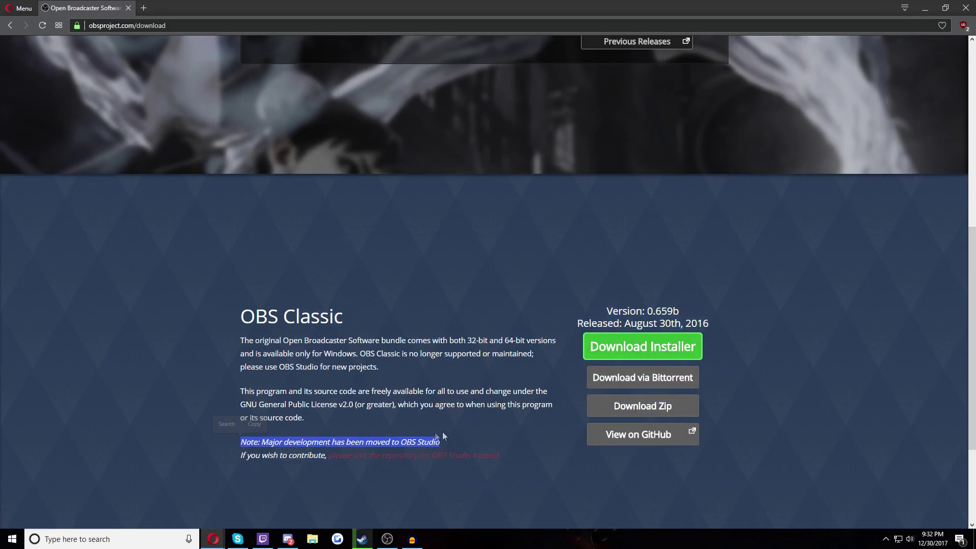
Return to the obsproject.com home page and switch to the OBS Studio window
scroll(442, 431, up, 8)
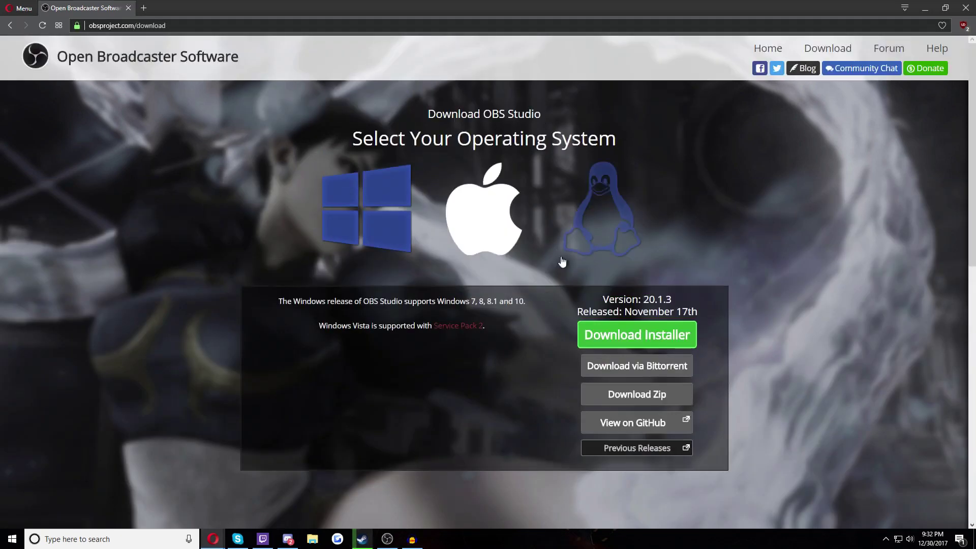
click(768, 47)
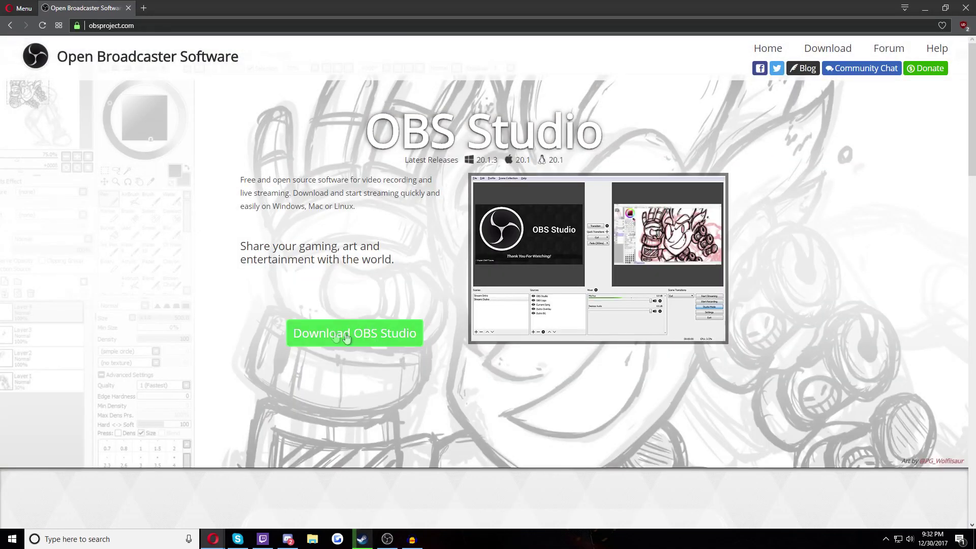
click(387, 540)
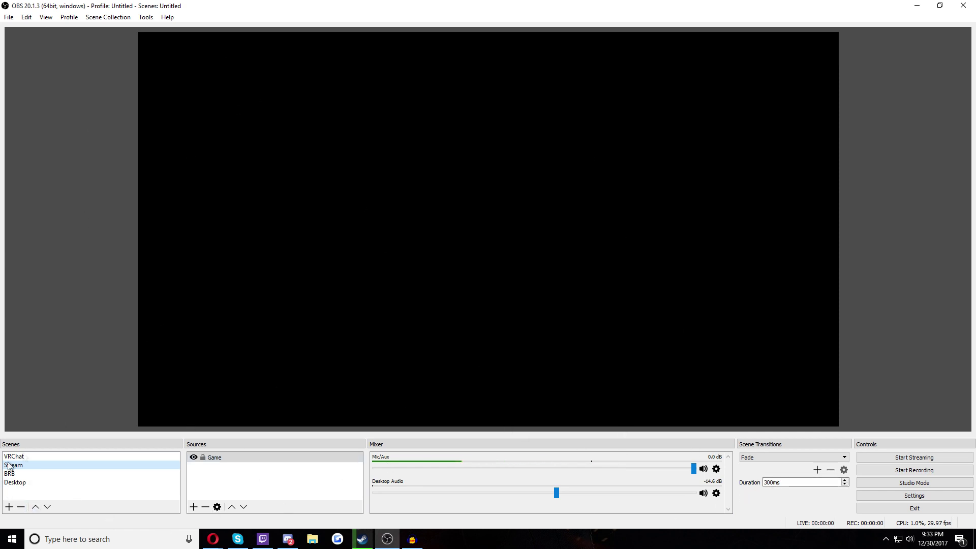
Add an empty scene named 'Tutorial' from the Scenes list menu
right_click(18, 495)
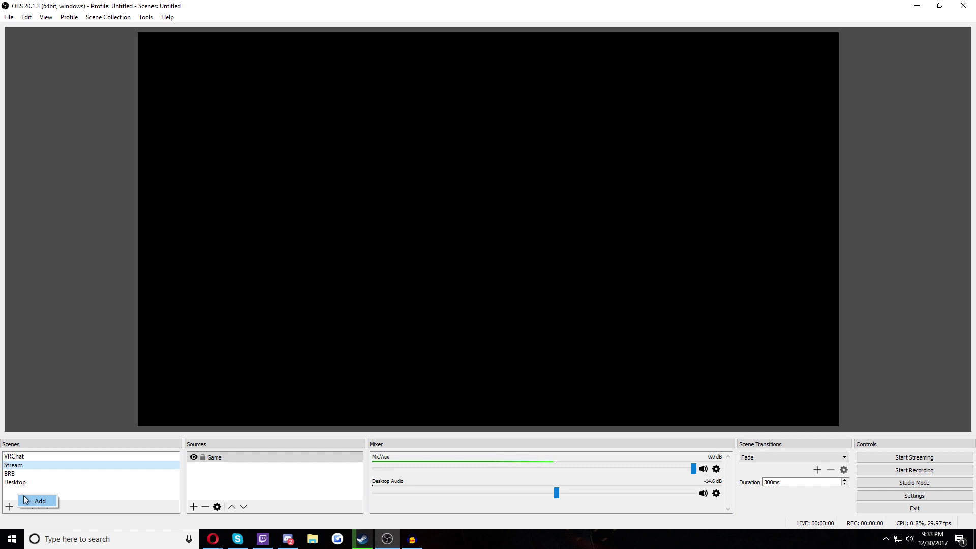
click(34, 501)
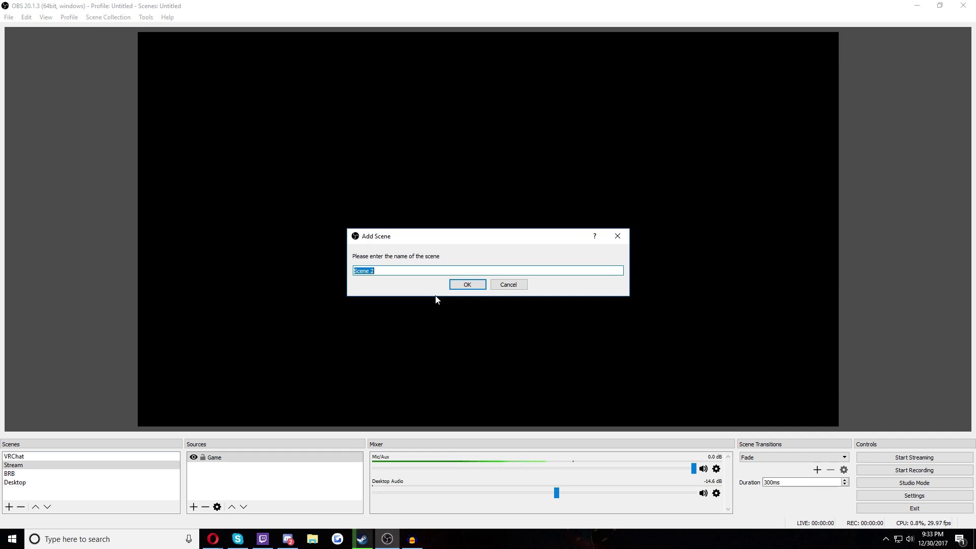
text(Tutorial)
click(467, 285)
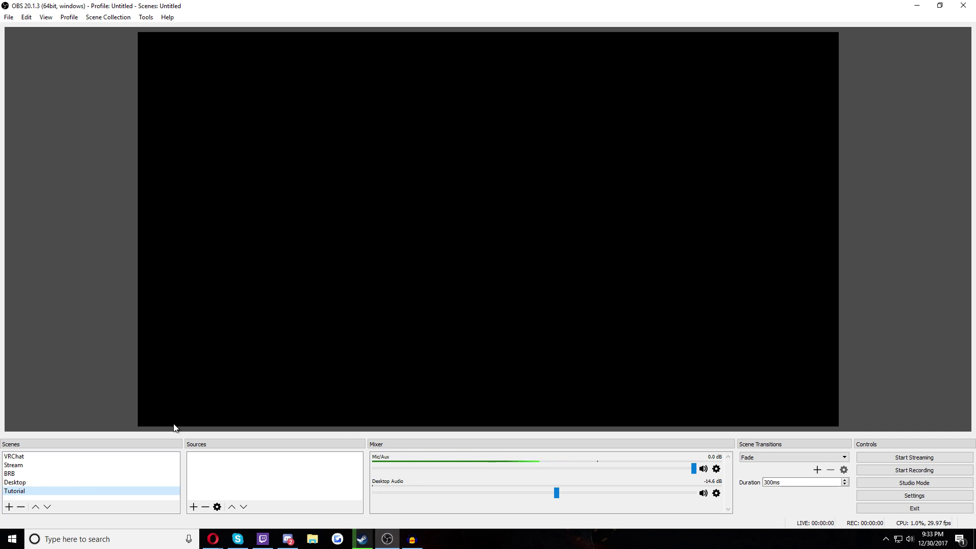
Preview the Stream and BRB scenes, selecting Be Right Back, then the empty Tutorial scene
click(57, 467)
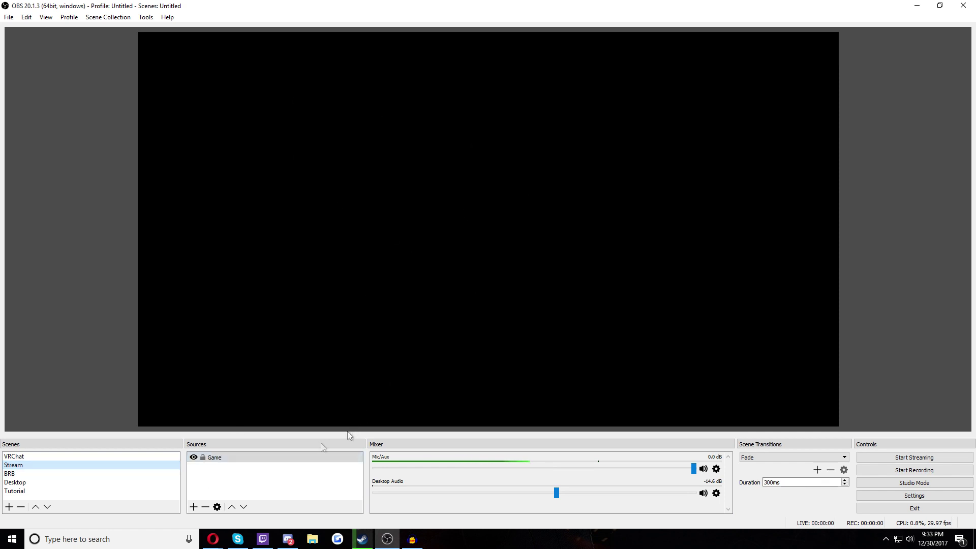
click(36, 474)
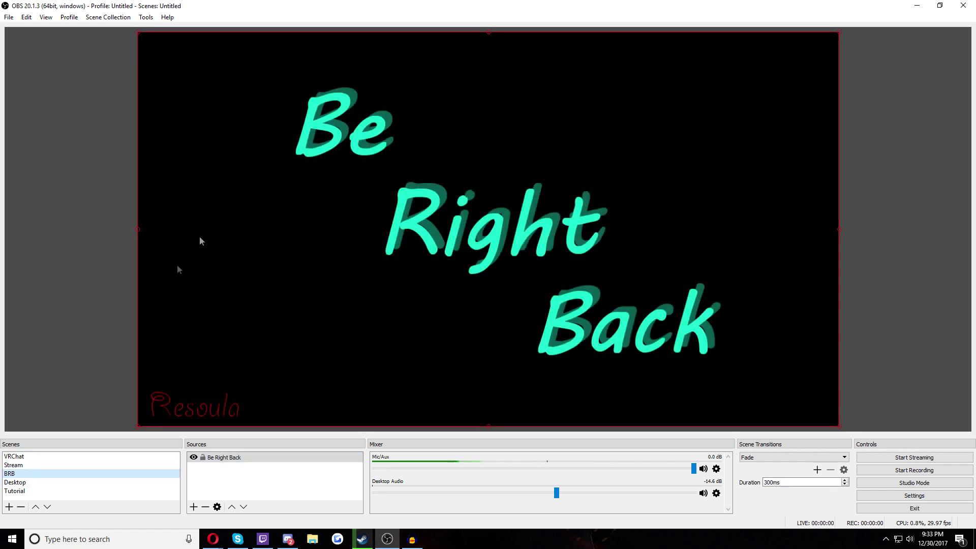
click(225, 459)
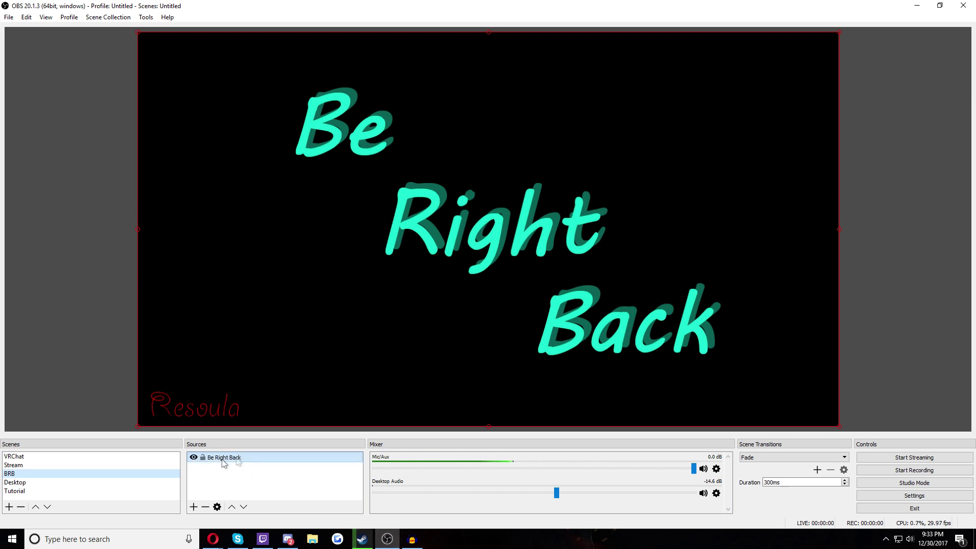
click(98, 491)
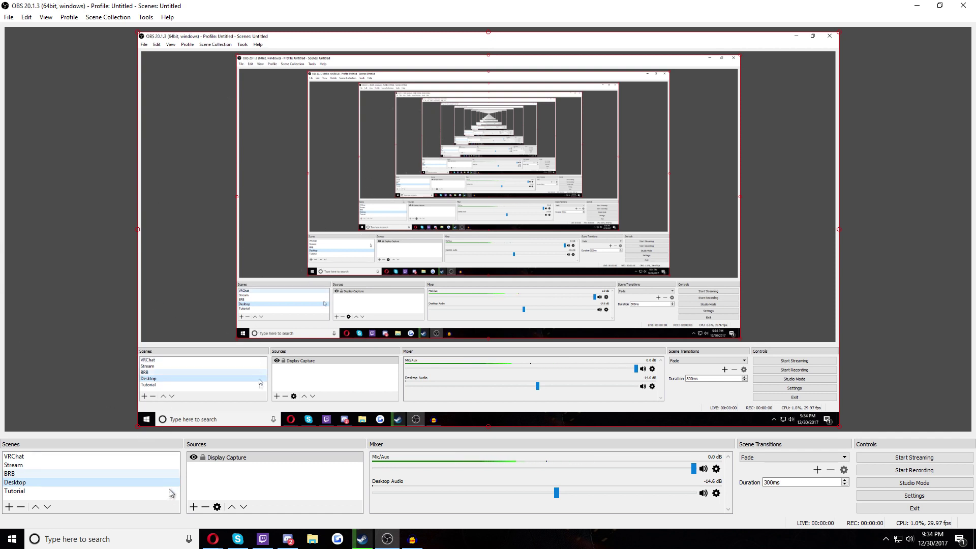
Browse the source options for the Tutorial scene, briefly visiting the Desktop scene
click(93, 492)
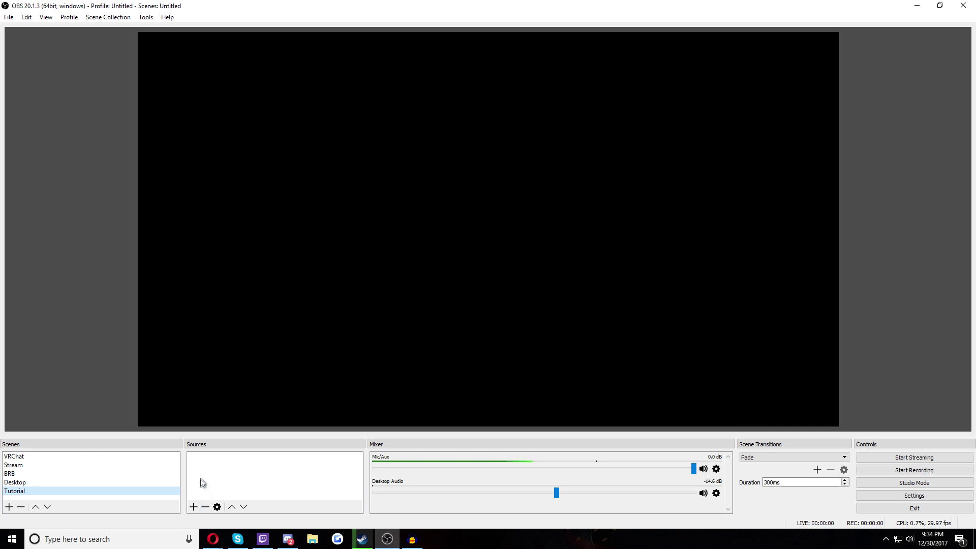
right_click(203, 463)
mouse_move(212, 472)
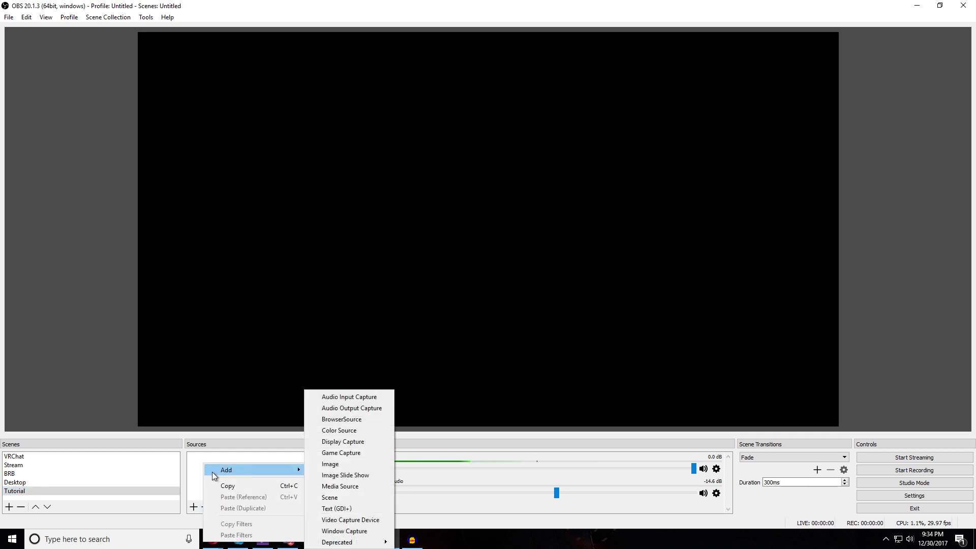
click(192, 494)
click(193, 507)
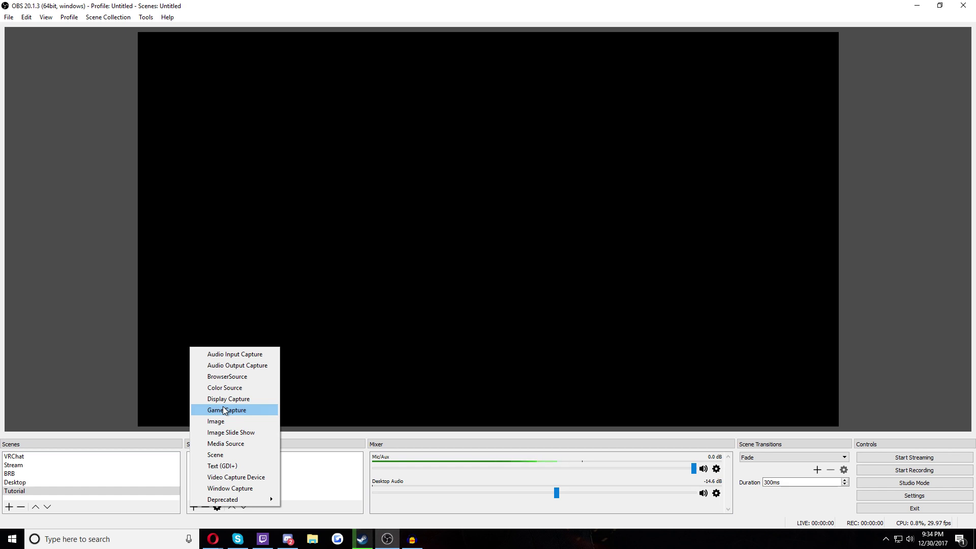
click(57, 488)
click(56, 482)
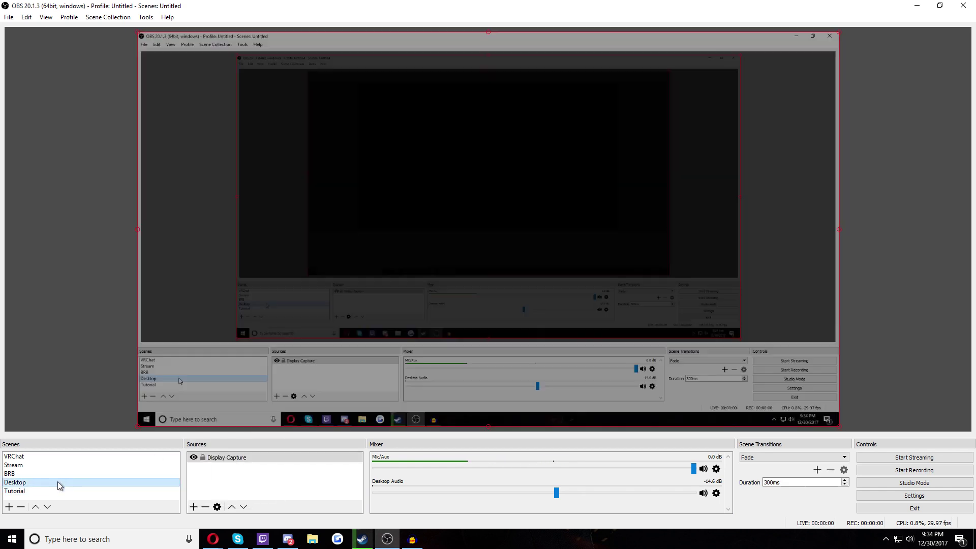
click(75, 491)
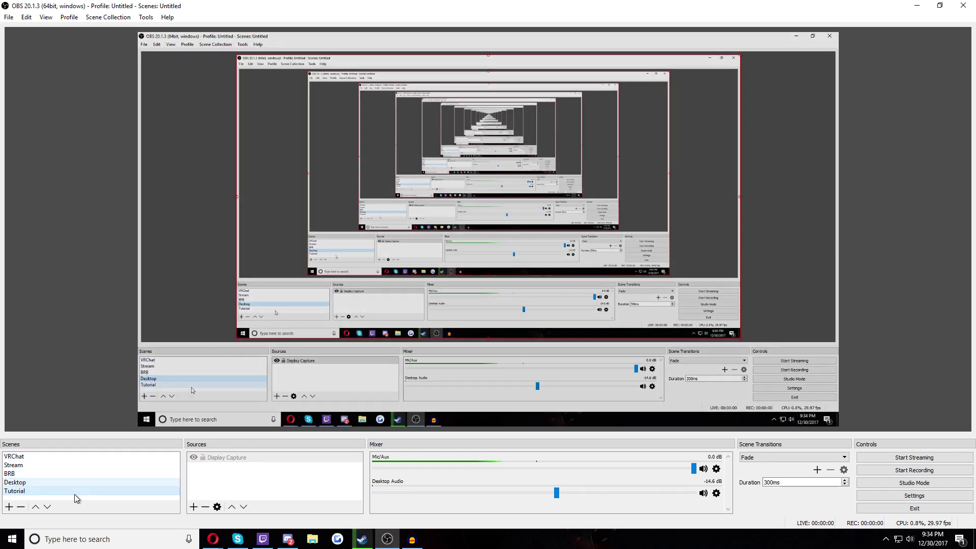
Add a Game Capture source named 'Tut capture' to the Tutorial scene
click(196, 507)
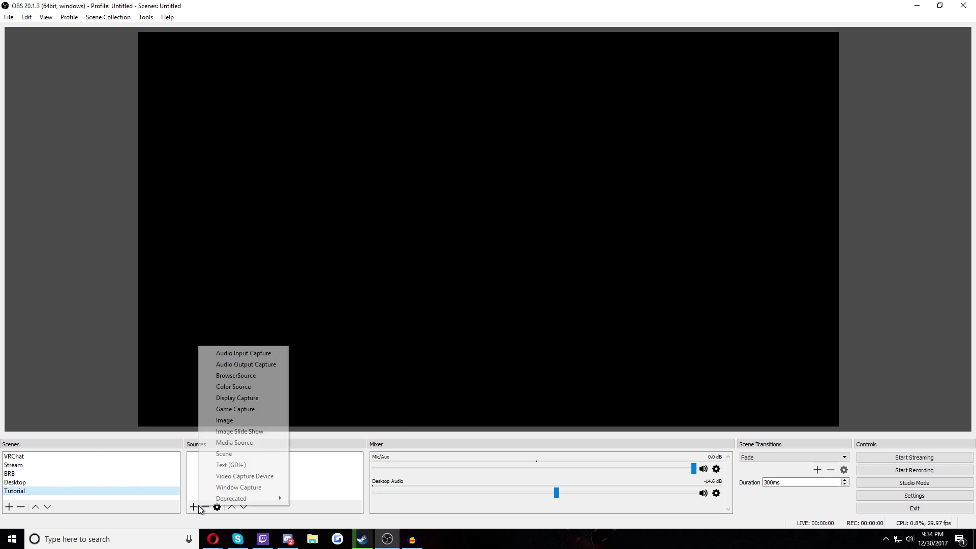
click(246, 409)
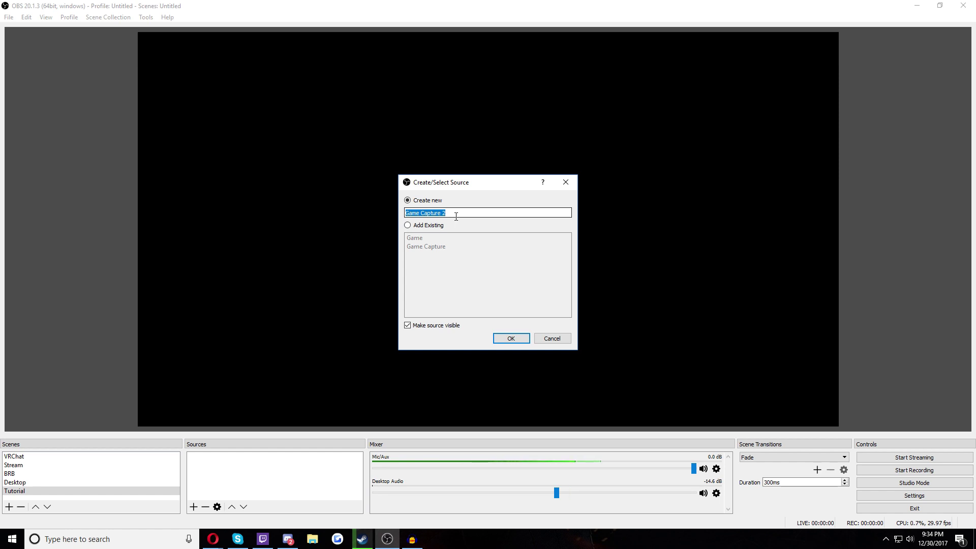
text(Tut)
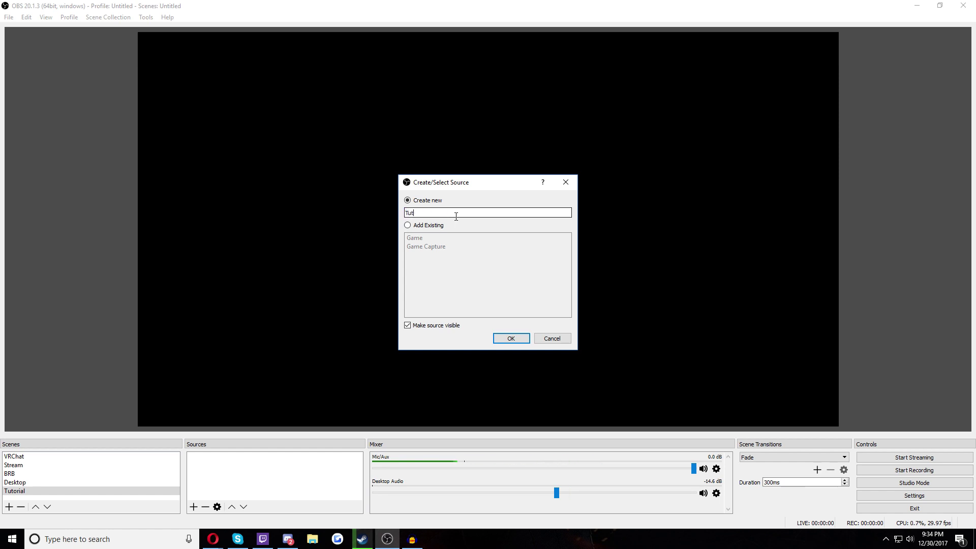
text( capture)
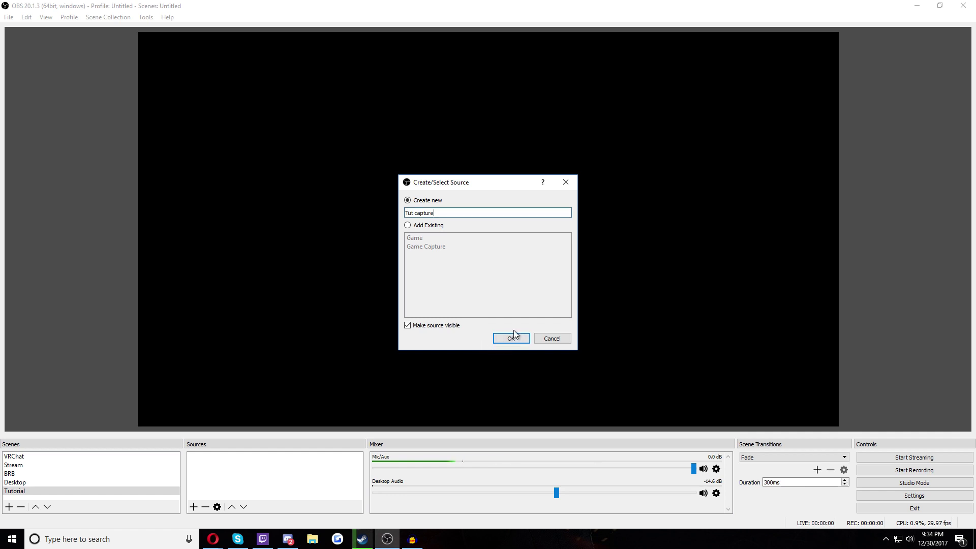
click(509, 338)
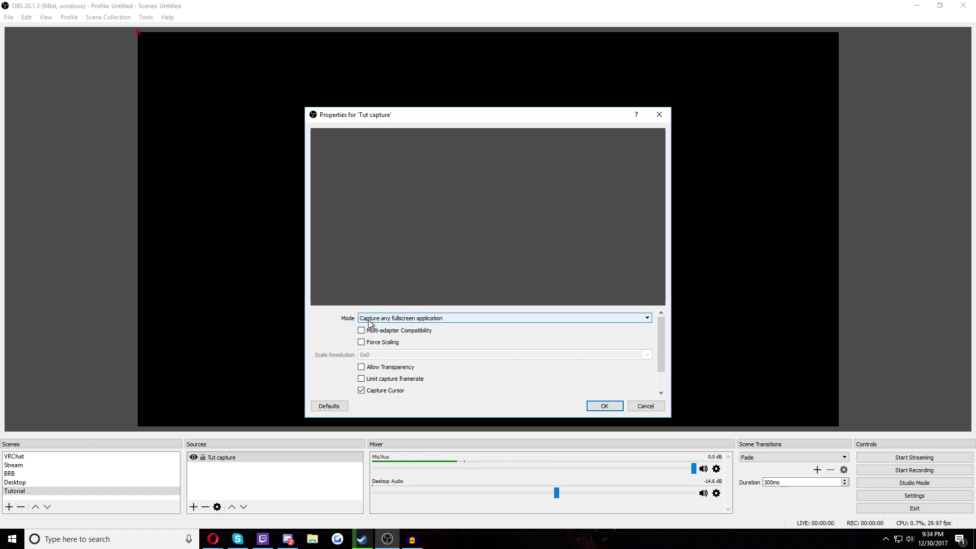
Point Tut capture at the Twitch window via Capture specific window, then cancel without saving
click(417, 319)
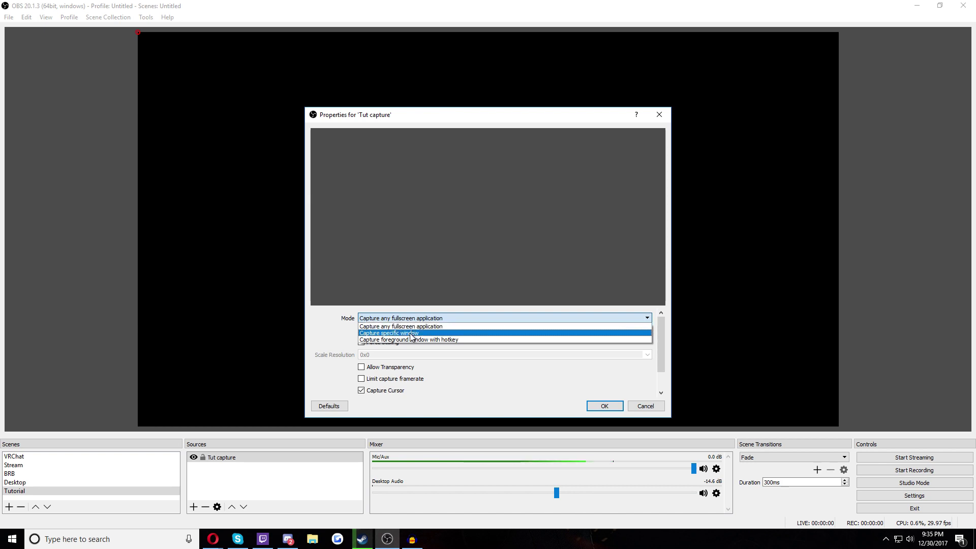
click(415, 334)
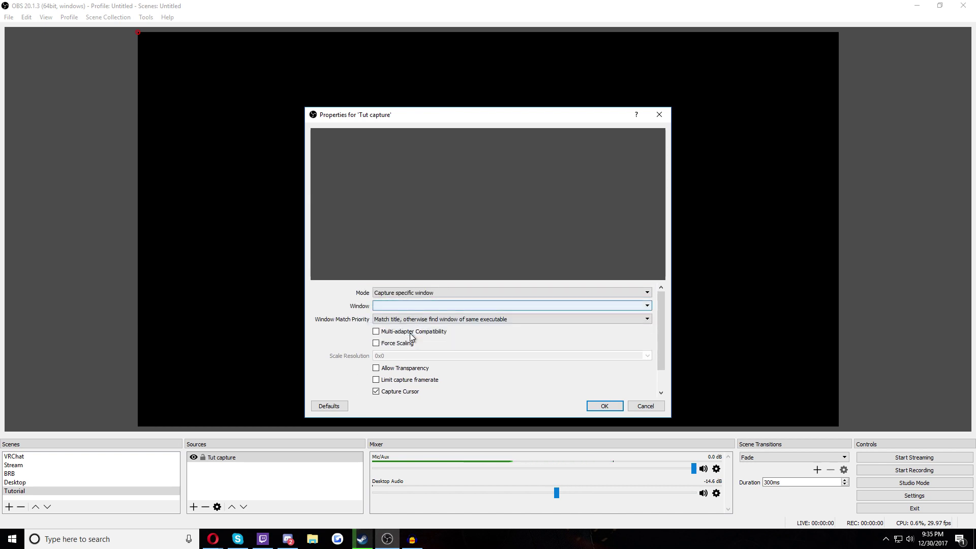
click(410, 304)
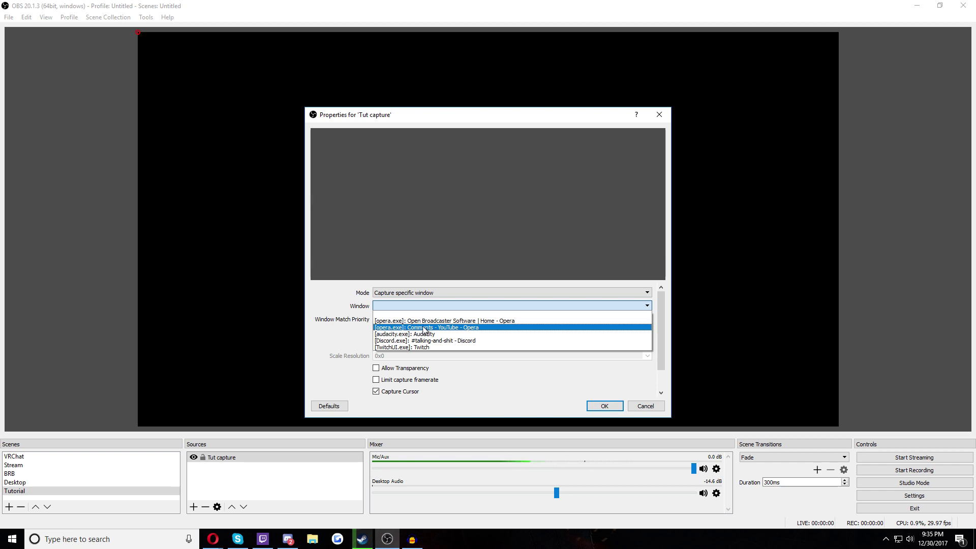
click(416, 307)
click(415, 306)
click(418, 349)
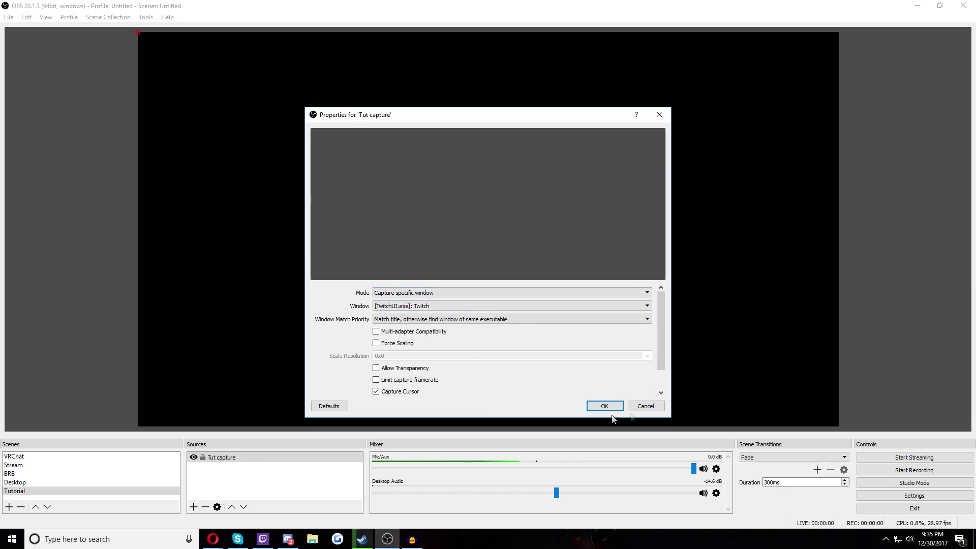
click(646, 406)
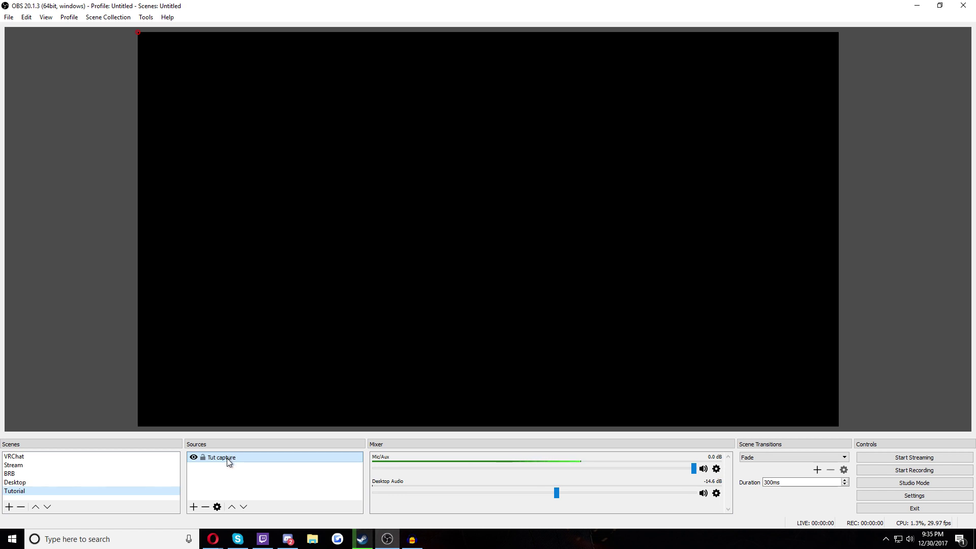
click(210, 507)
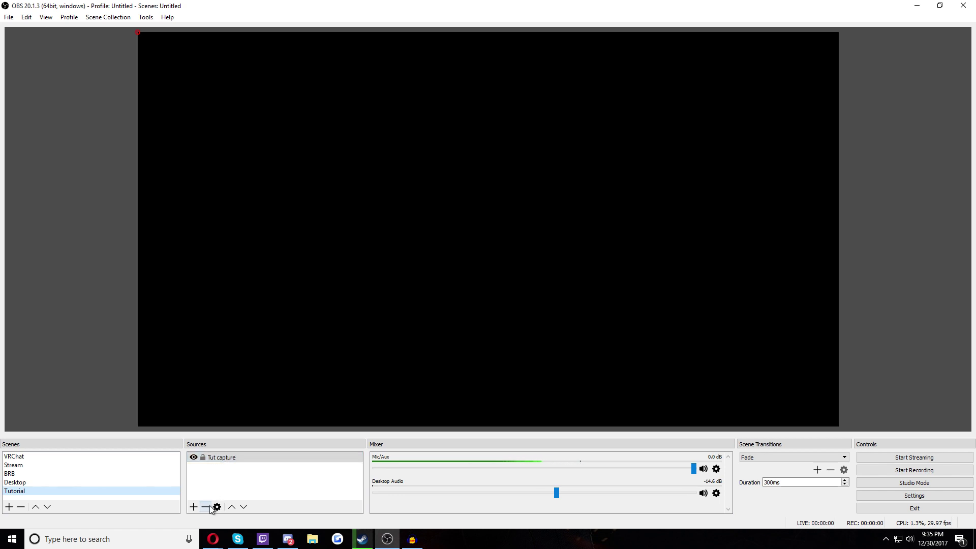
Save Tut capture as Capture specific window on [TwitchUI.exe]: Twitch, then reopen Properties to verify
right_click(224, 459)
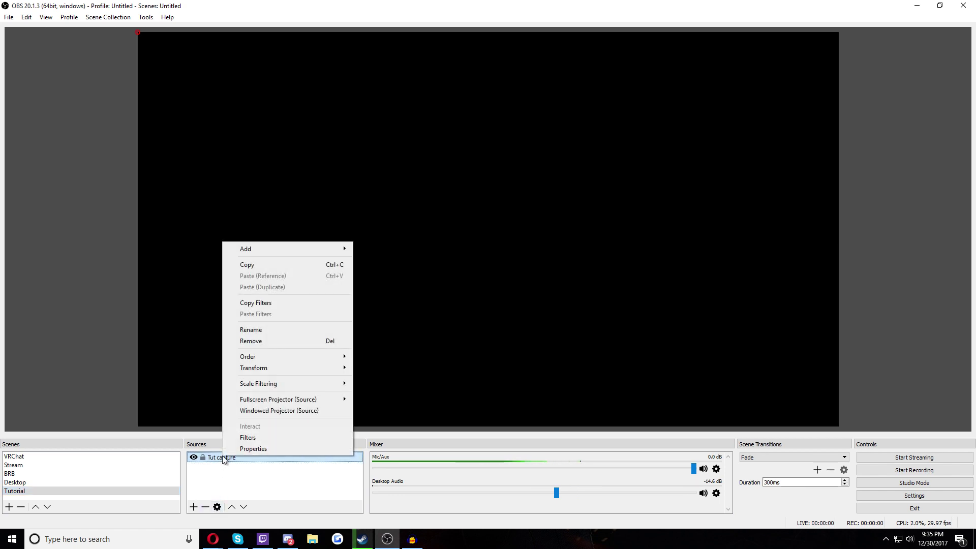
click(268, 450)
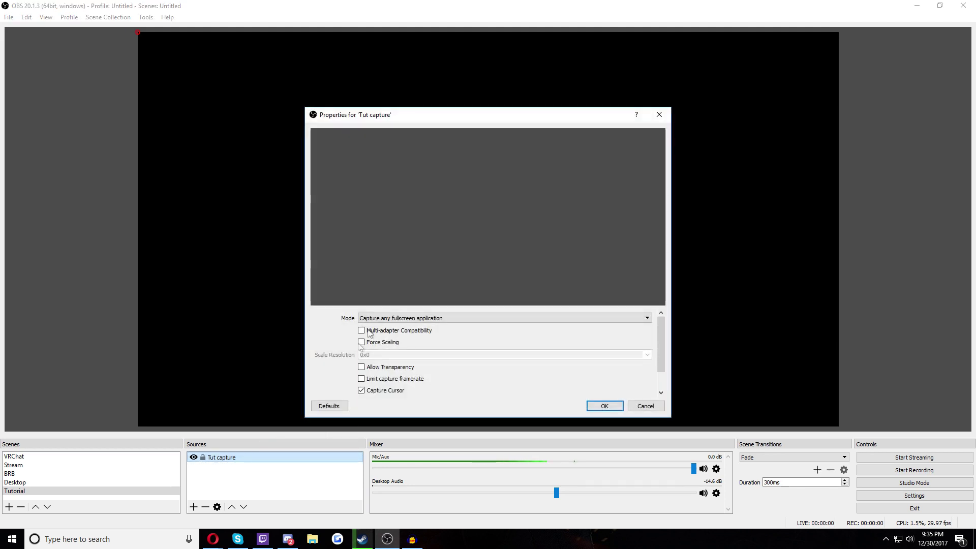
click(397, 318)
click(404, 329)
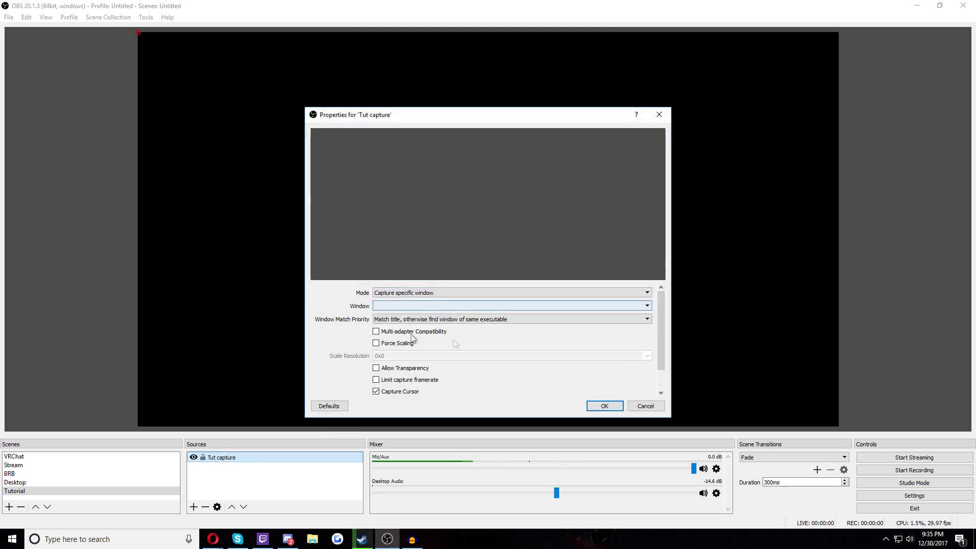
click(411, 305)
click(483, 347)
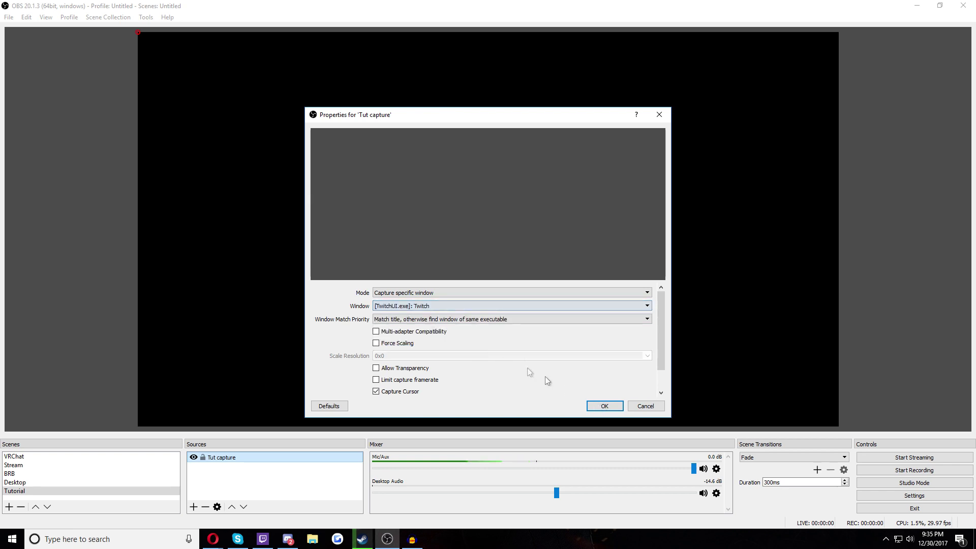
click(603, 409)
right_click(275, 458)
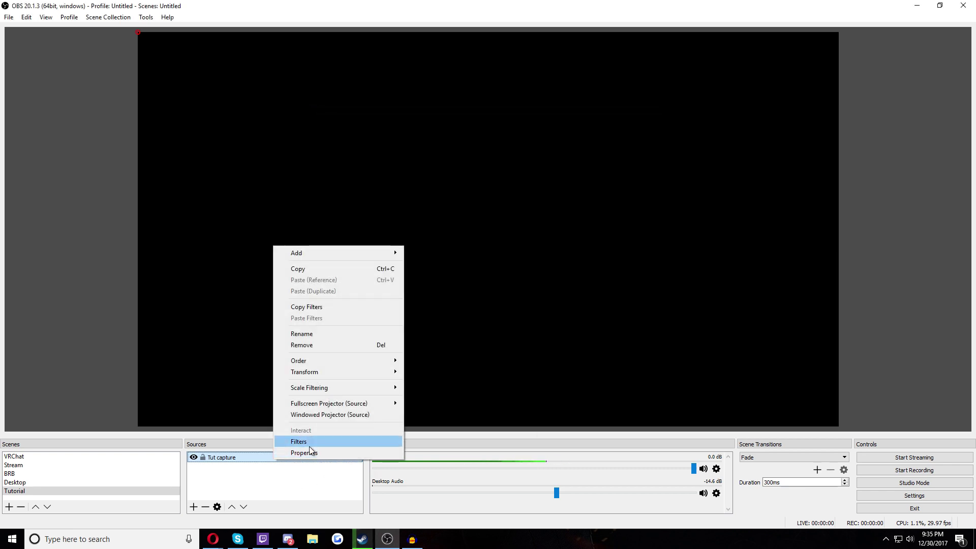
click(307, 450)
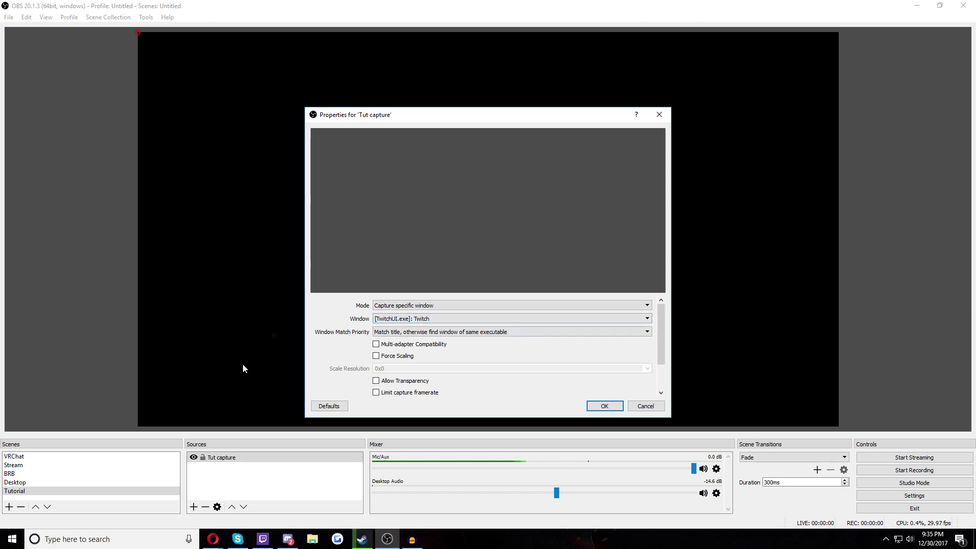
click(645, 406)
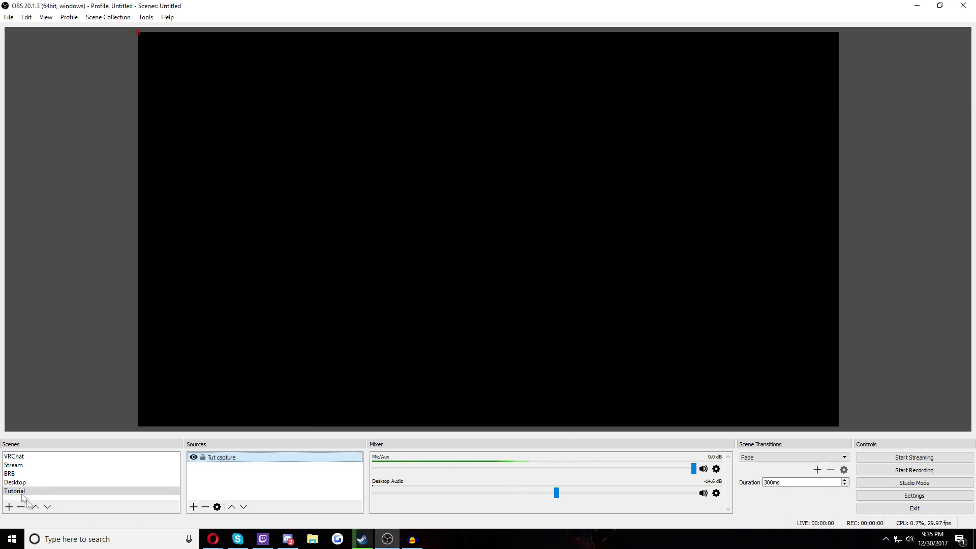
click(17, 457)
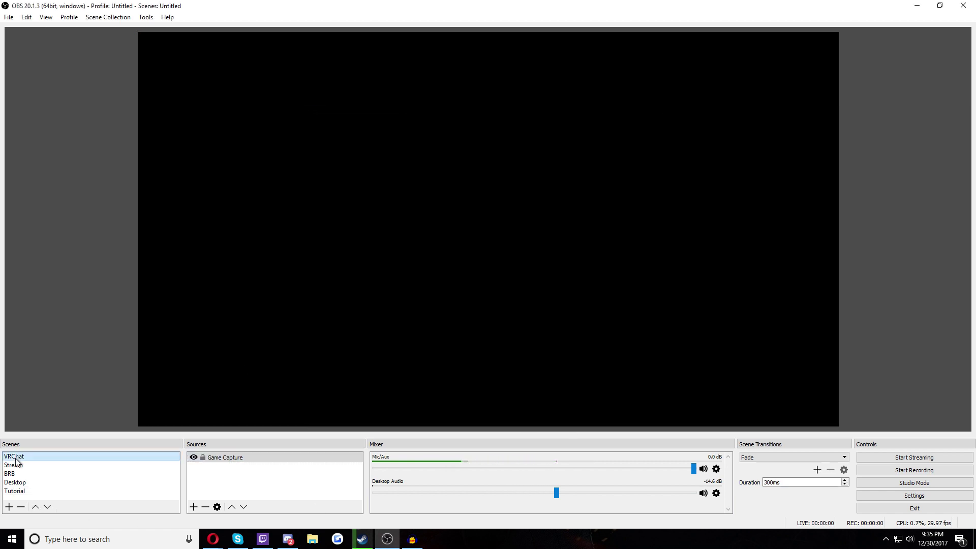
right_click(255, 457)
click(272, 451)
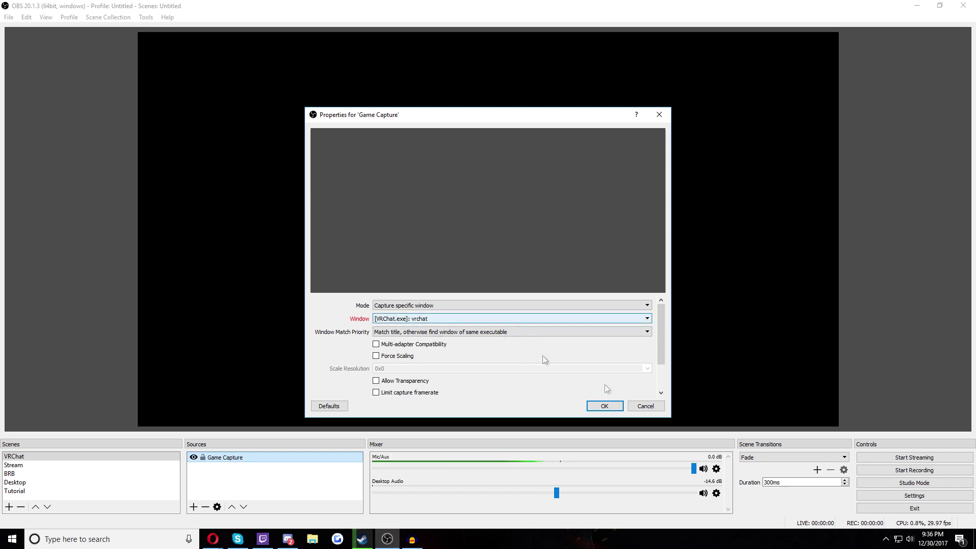
click(650, 407)
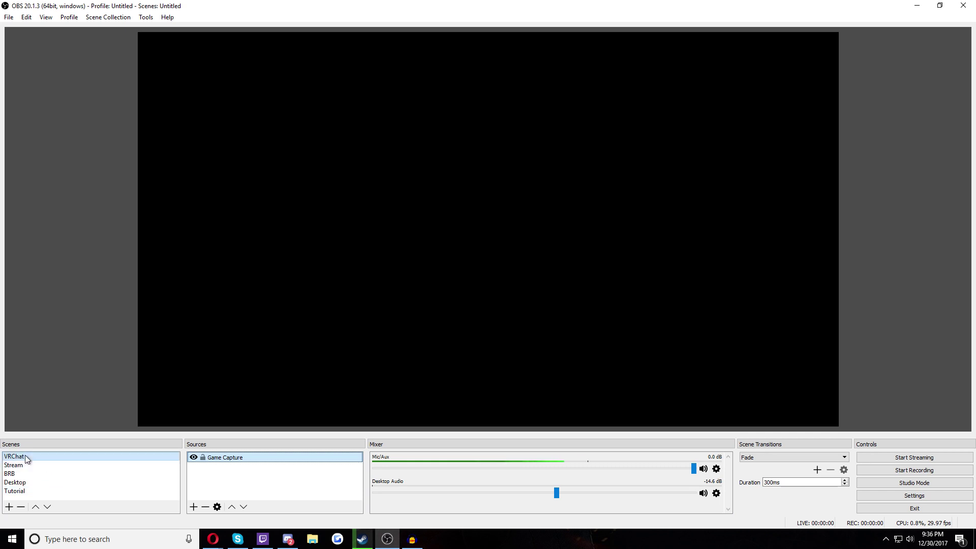
click(132, 491)
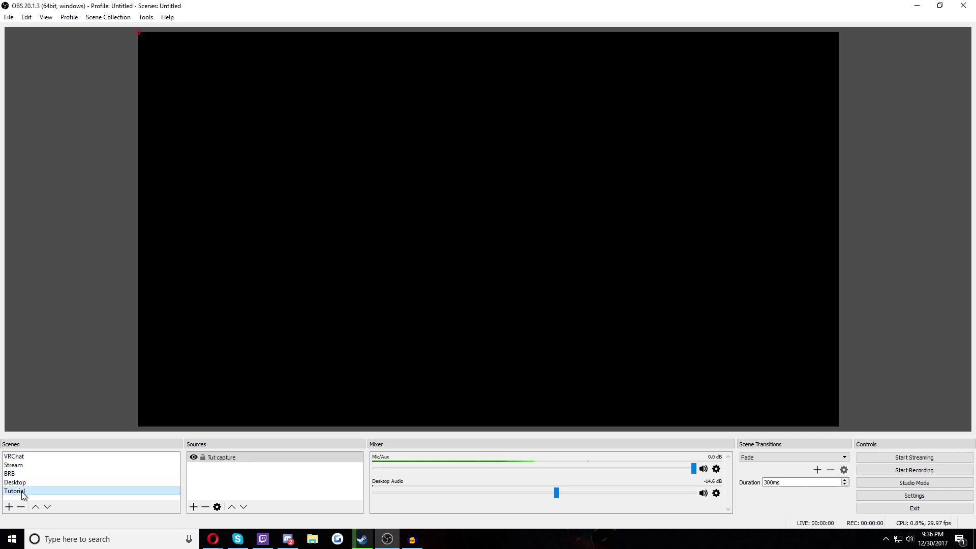
right_click(232, 458)
click(35, 466)
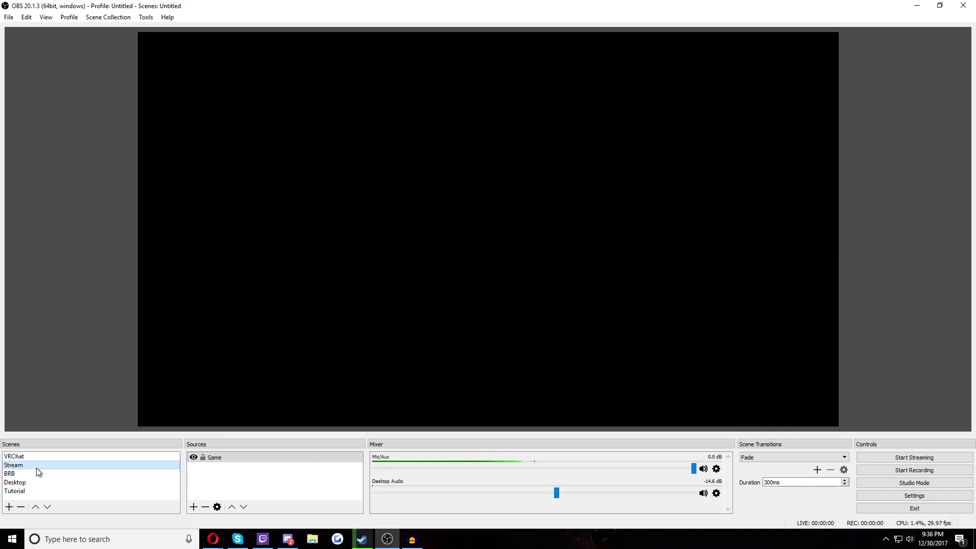
click(30, 493)
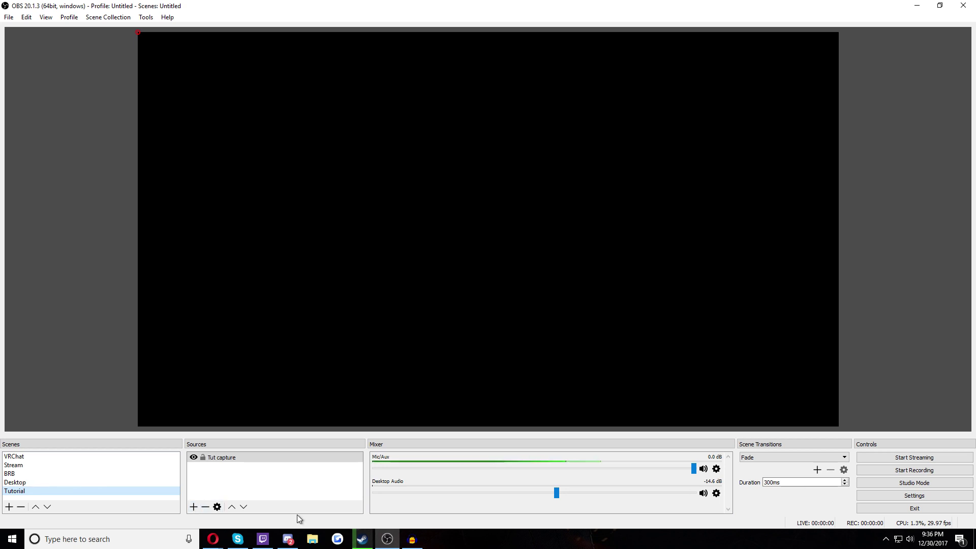
click(247, 459)
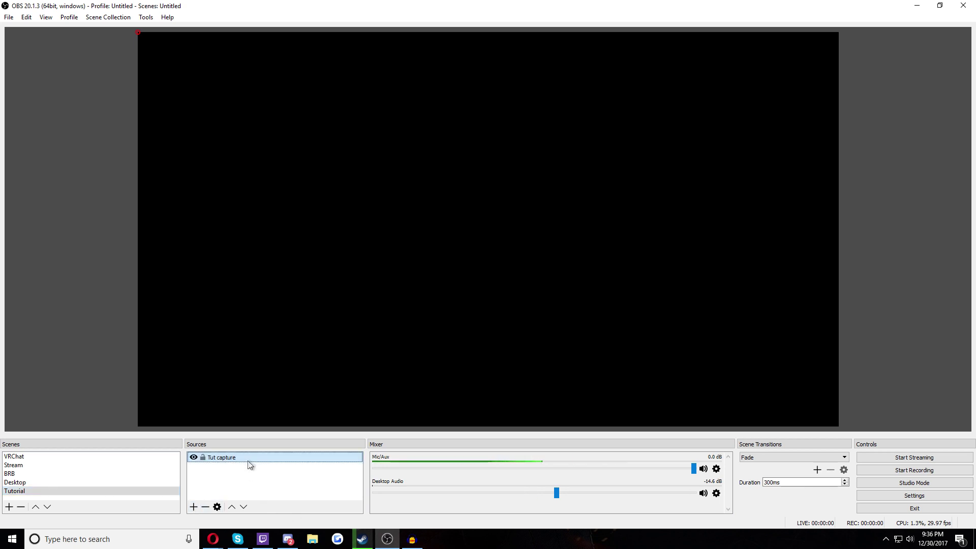
click(217, 507)
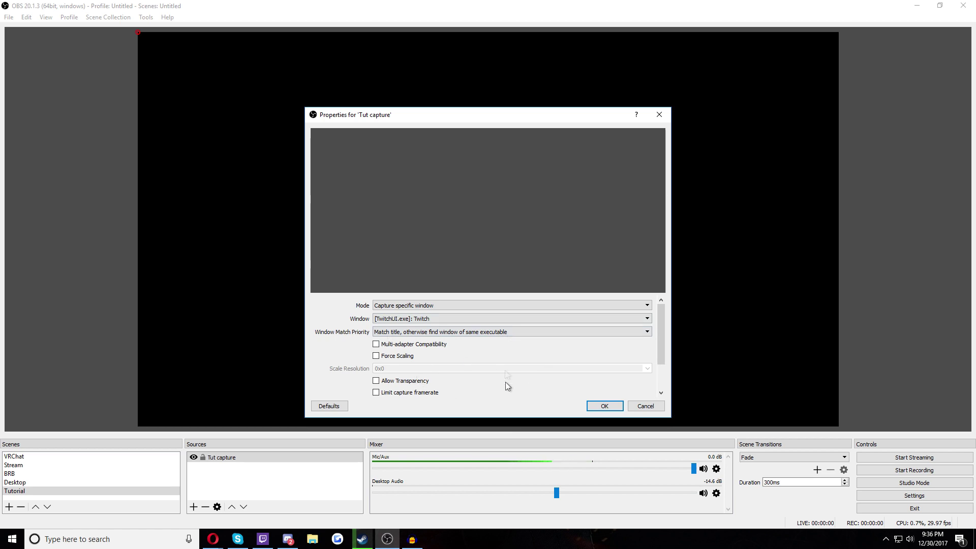
click(646, 406)
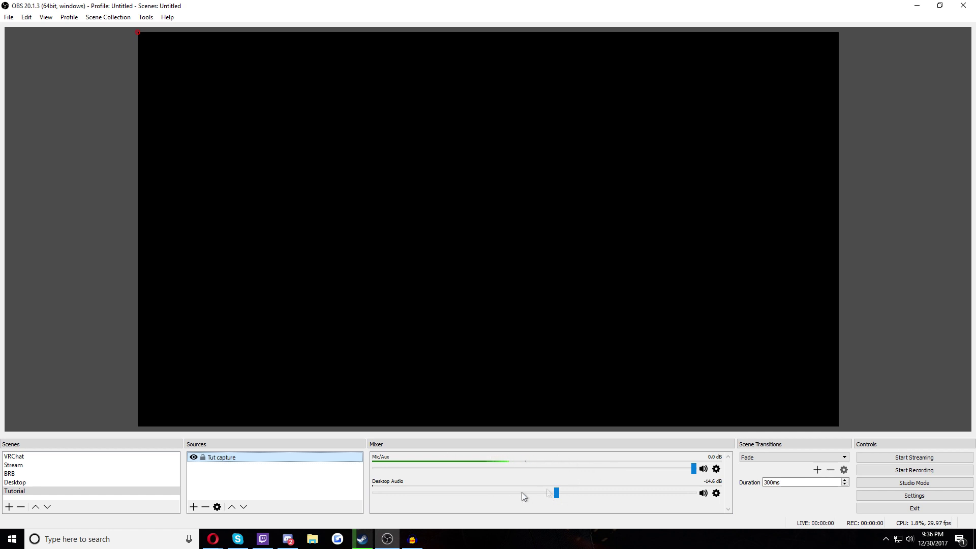
Open Settings > Video showing 1920x1080 resolutions and 29.97 FPS, and list the downscale filters
click(892, 496)
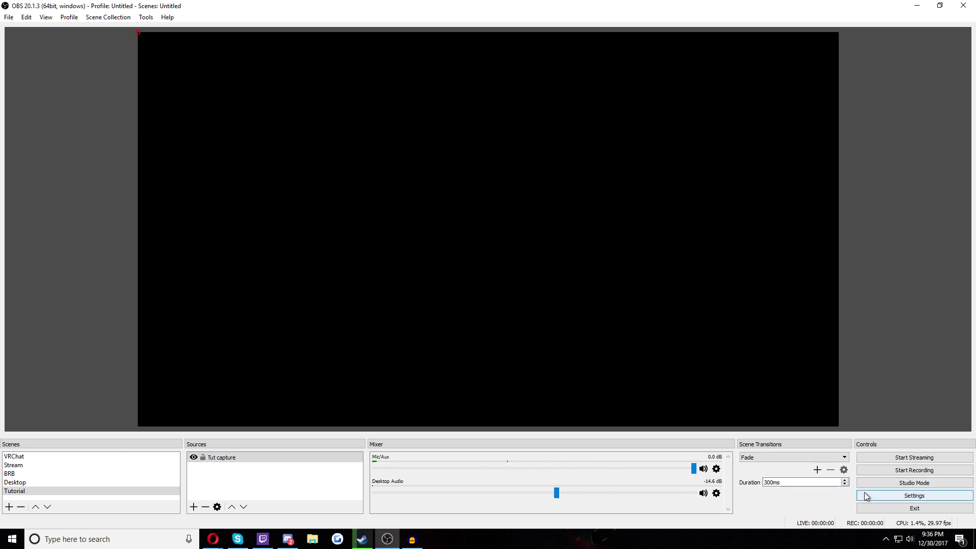
click(919, 495)
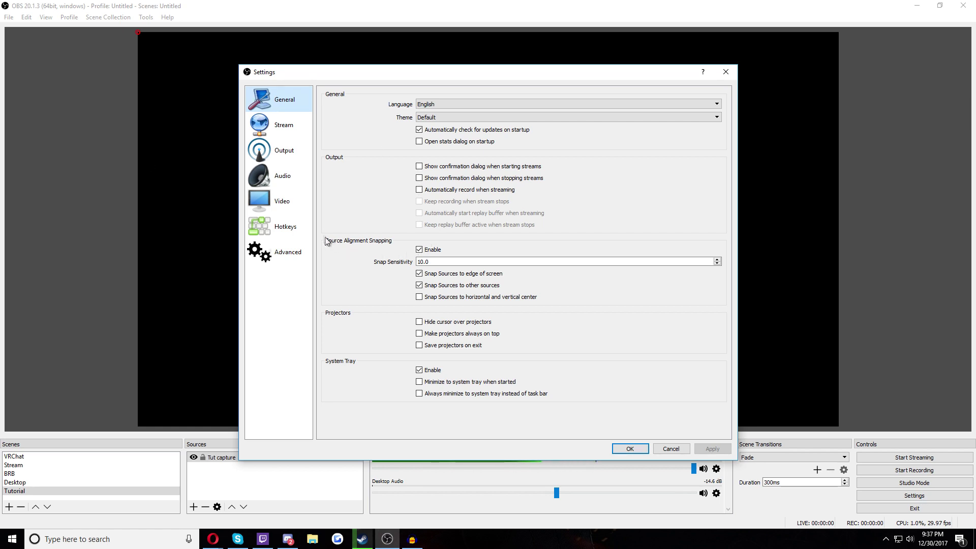
click(300, 202)
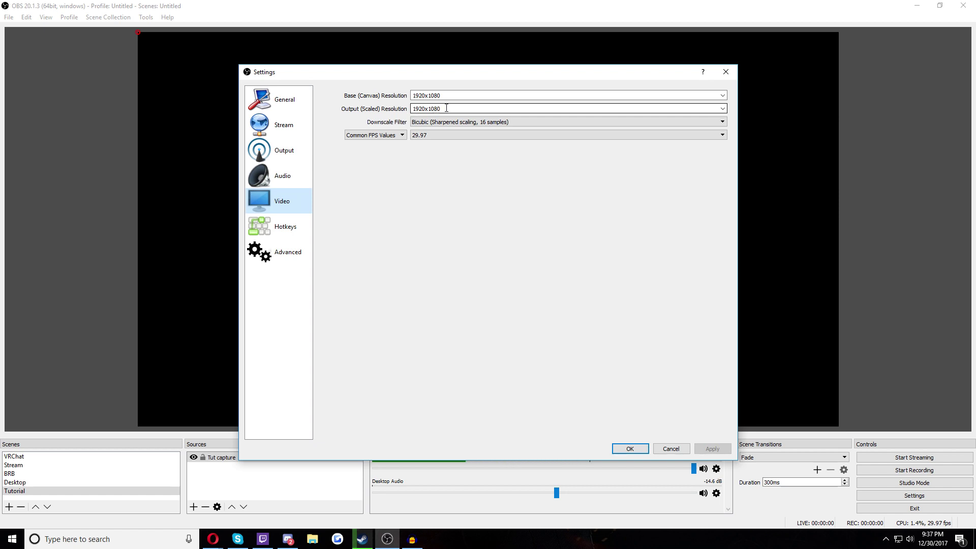
click(432, 123)
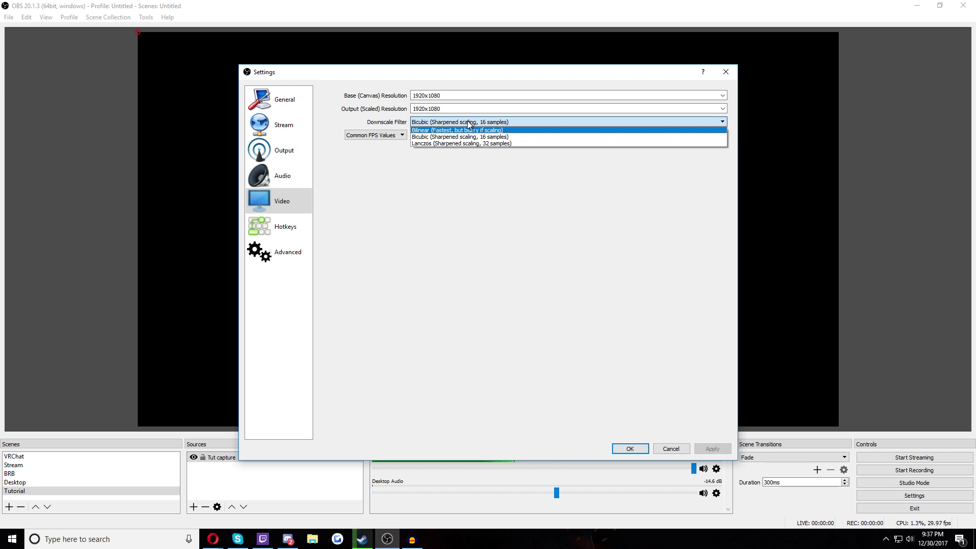
click(468, 124)
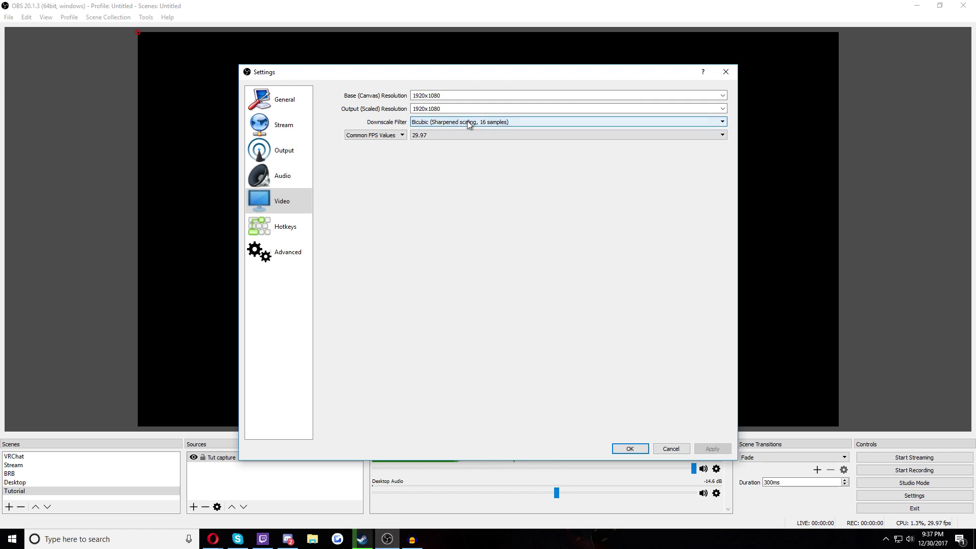
click(441, 110)
click(430, 123)
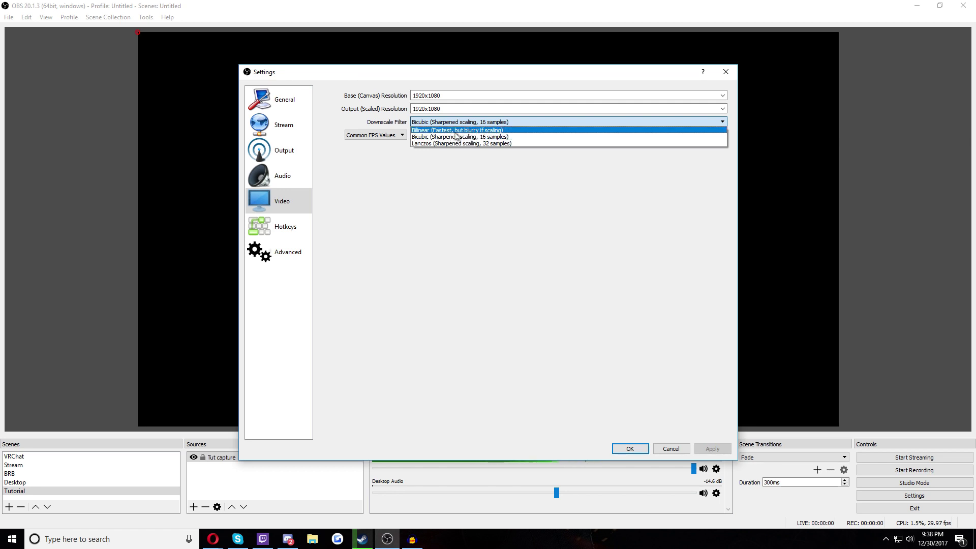
click(485, 122)
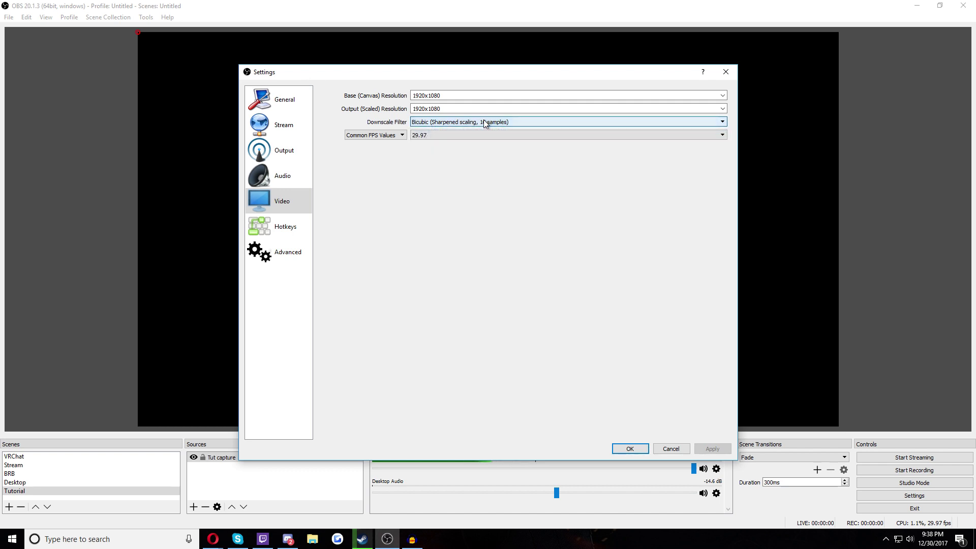
Try 30 and 60 in Common FPS Values before settling on 29.97 FPS
click(377, 137)
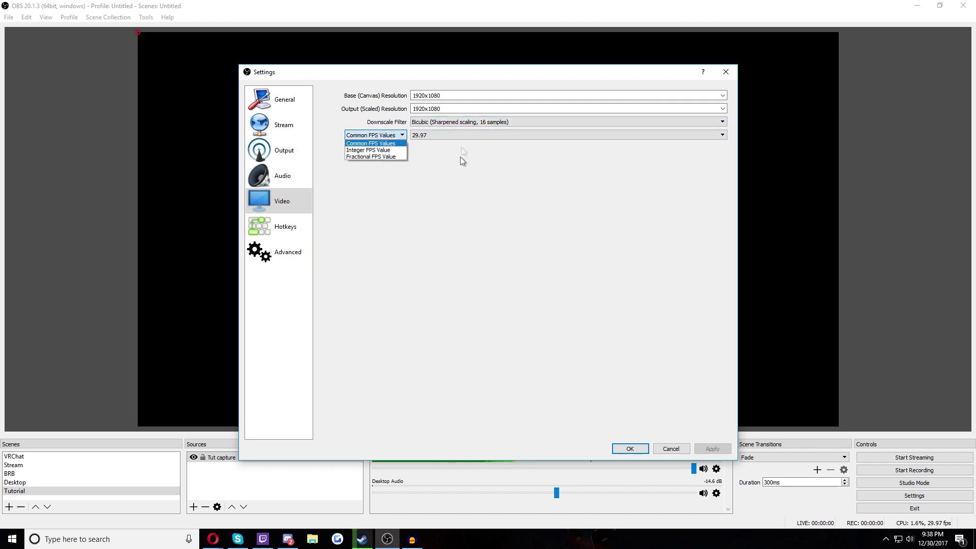
click(386, 145)
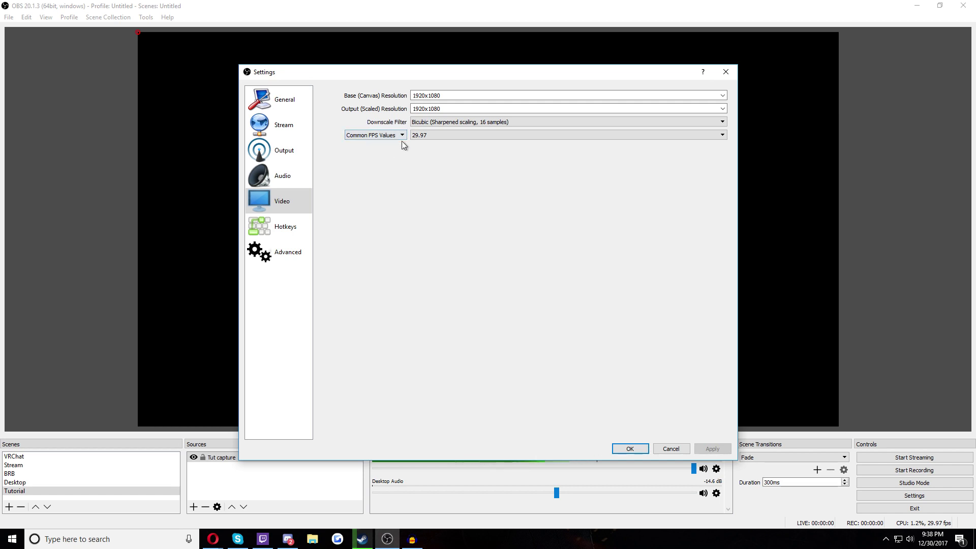
click(429, 134)
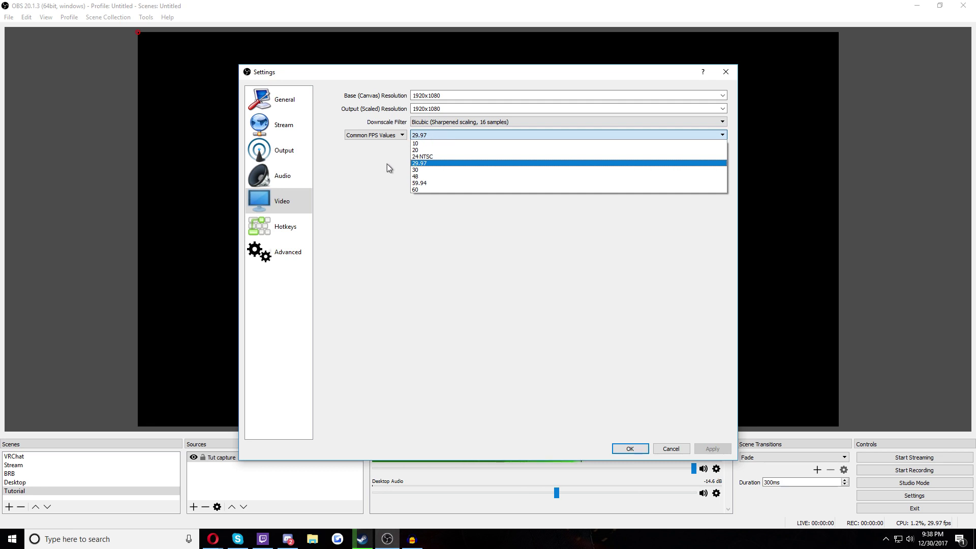
click(417, 169)
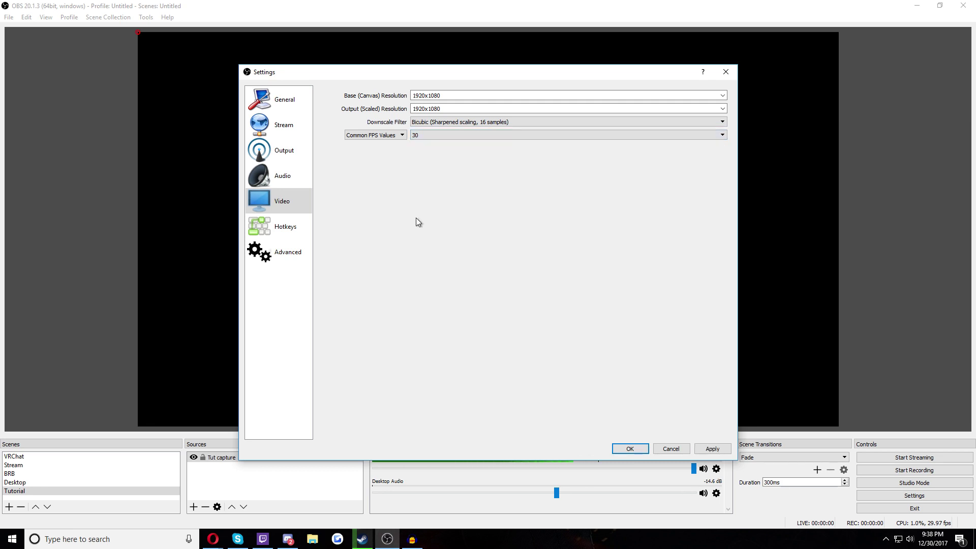
click(427, 133)
click(427, 189)
click(433, 136)
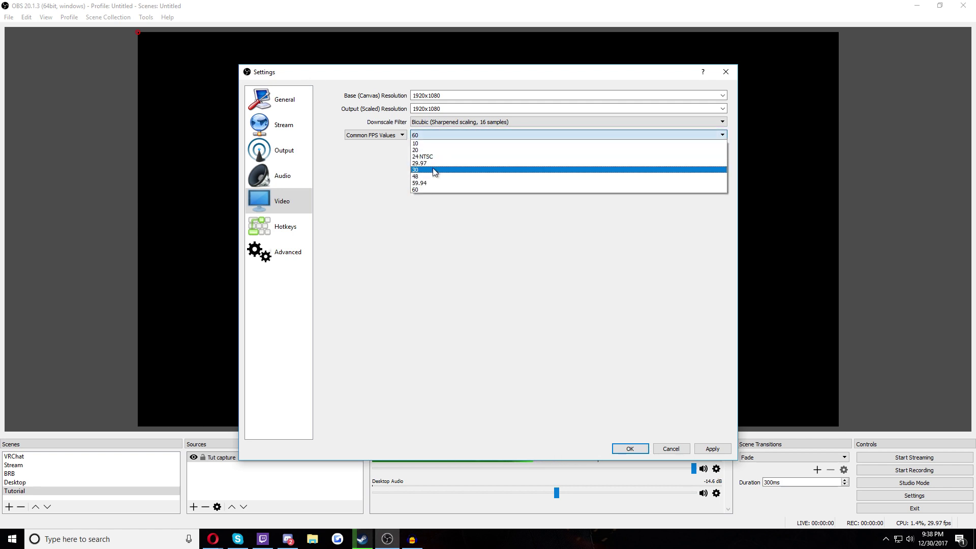
click(436, 172)
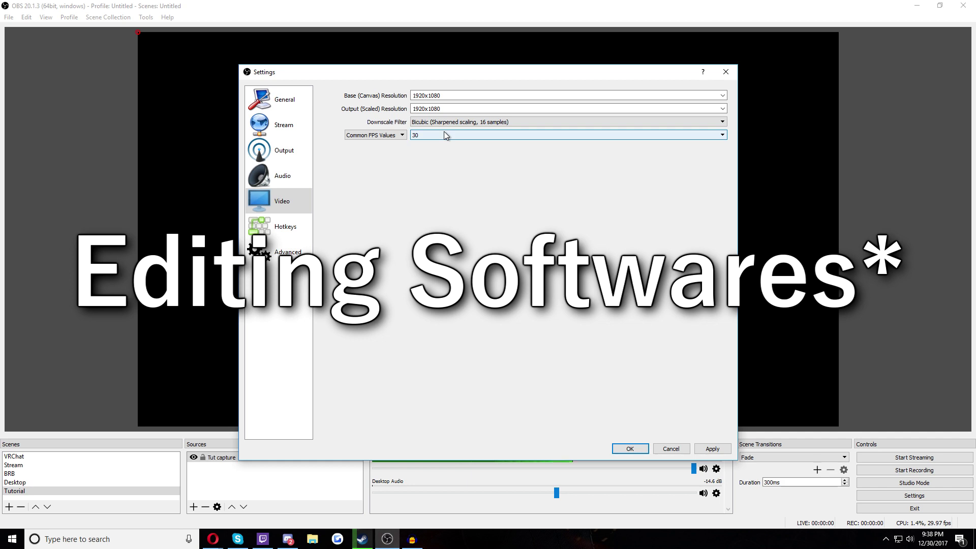
click(444, 133)
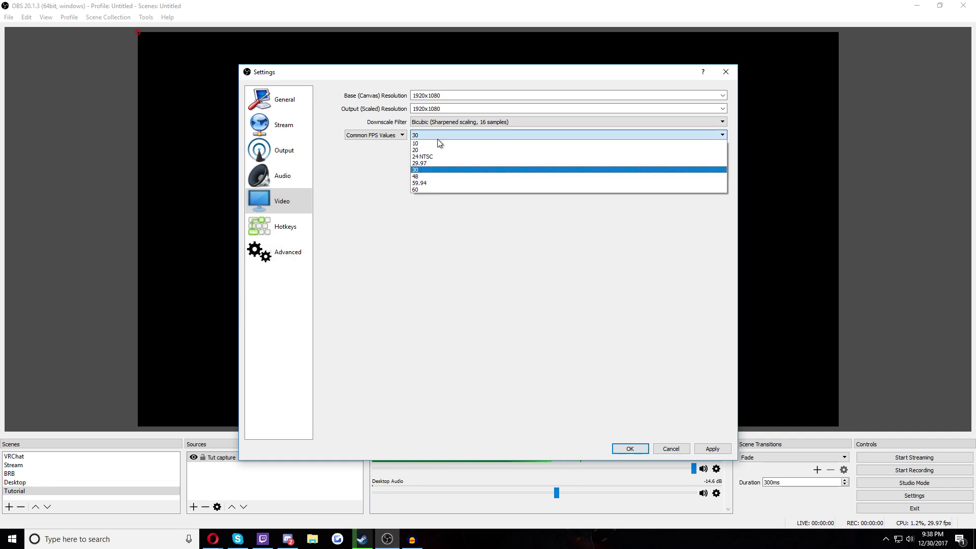
click(421, 164)
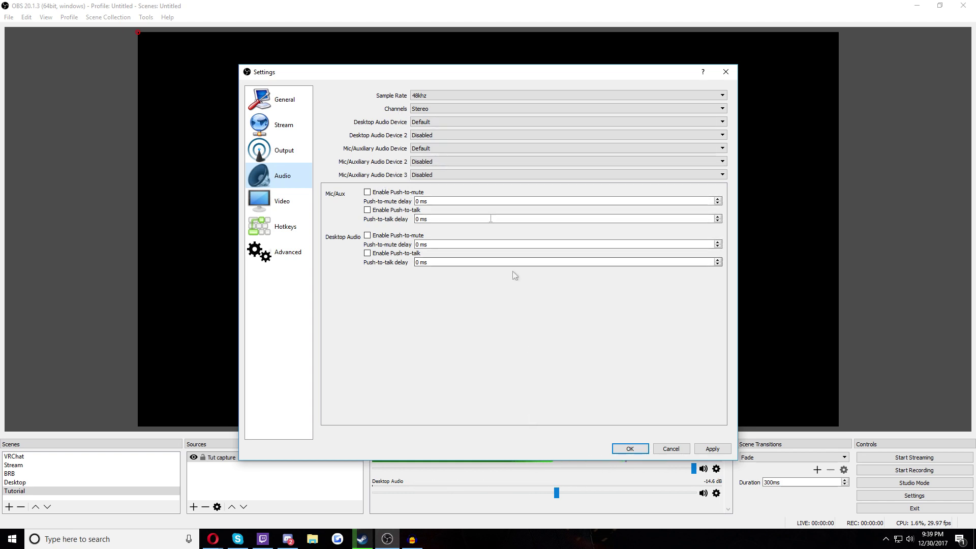
click(426, 96)
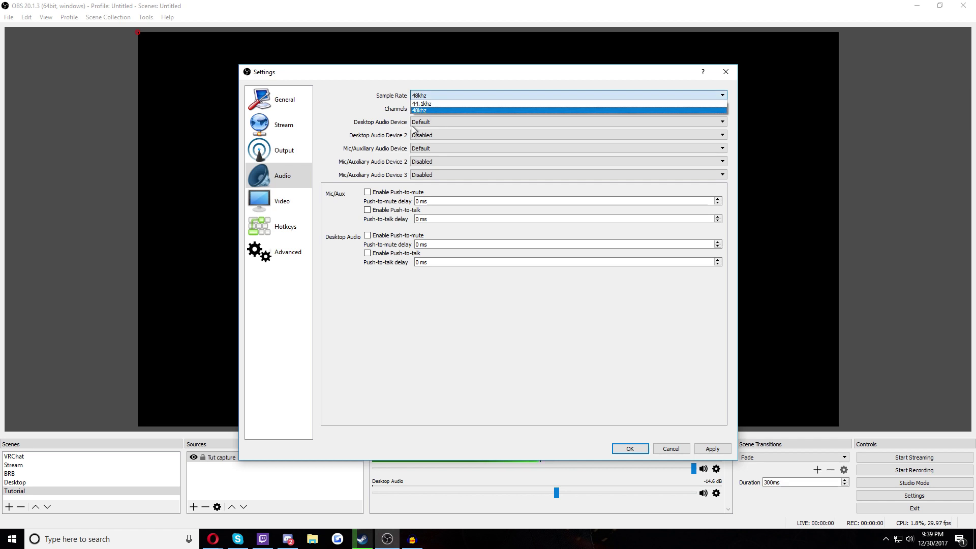
click(434, 109)
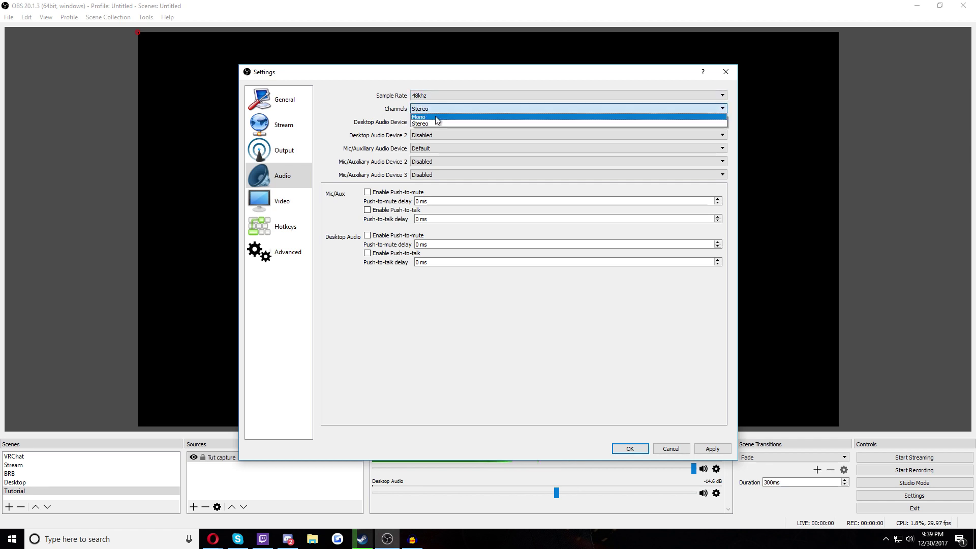
click(352, 116)
click(422, 96)
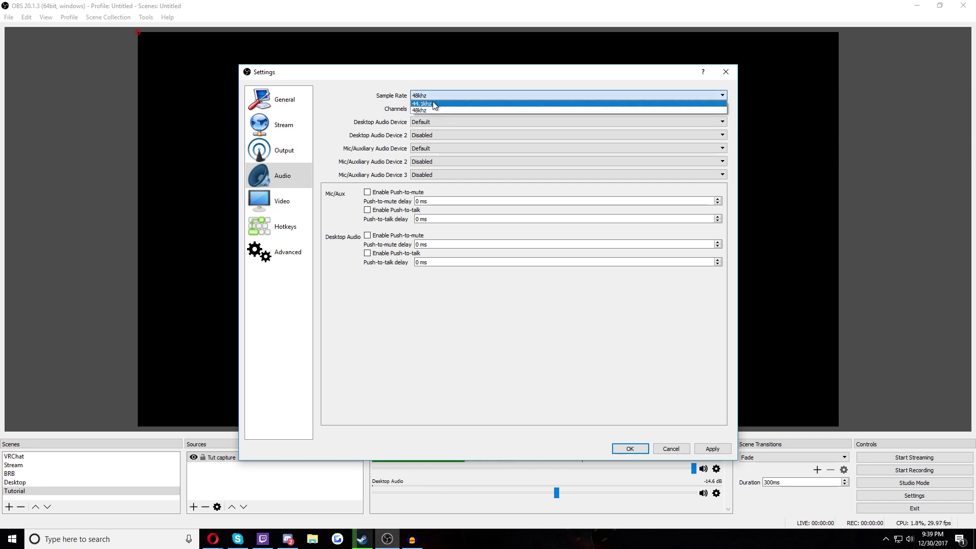
click(336, 97)
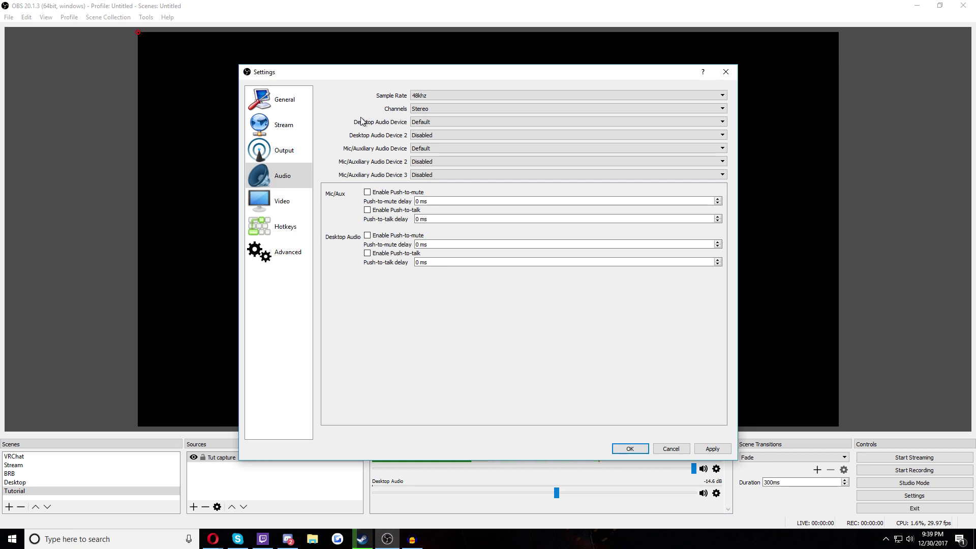
click(284, 151)
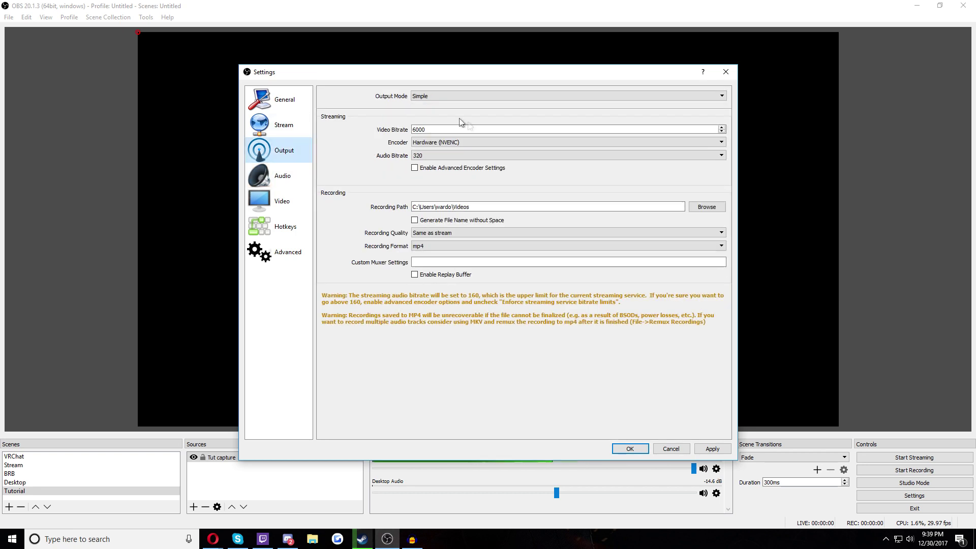
Keep Simple output mode, Same as stream recording quality and mp4 format, then check audio bitrate options
click(426, 96)
click(385, 103)
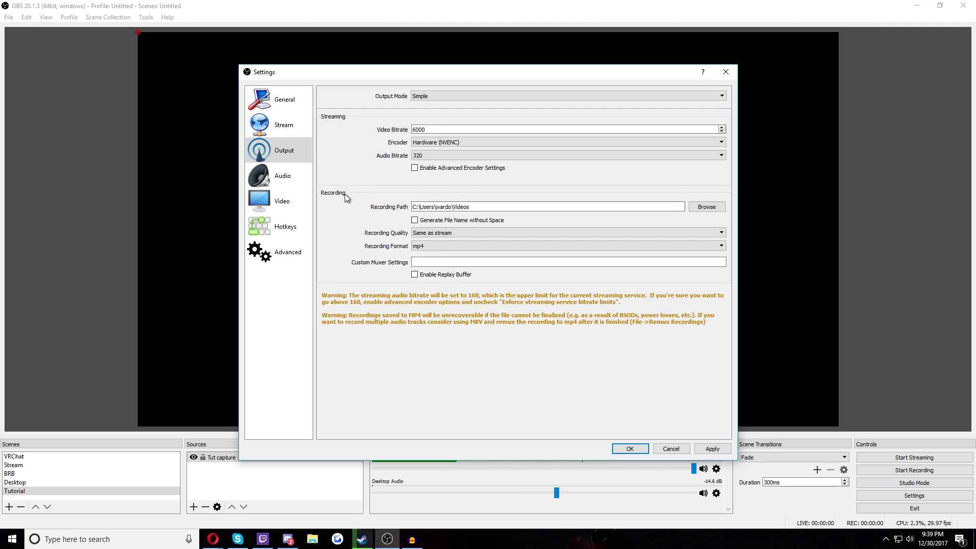
click(429, 233)
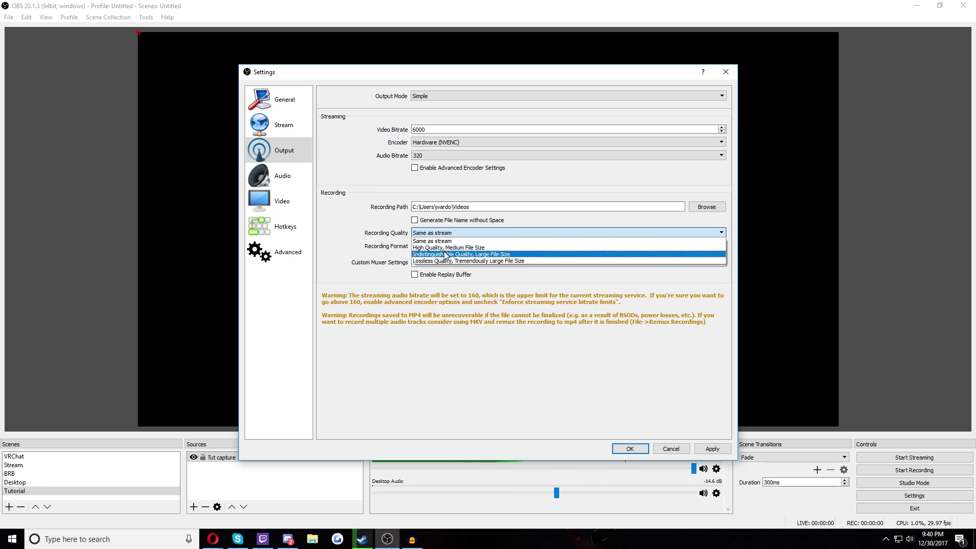
click(445, 240)
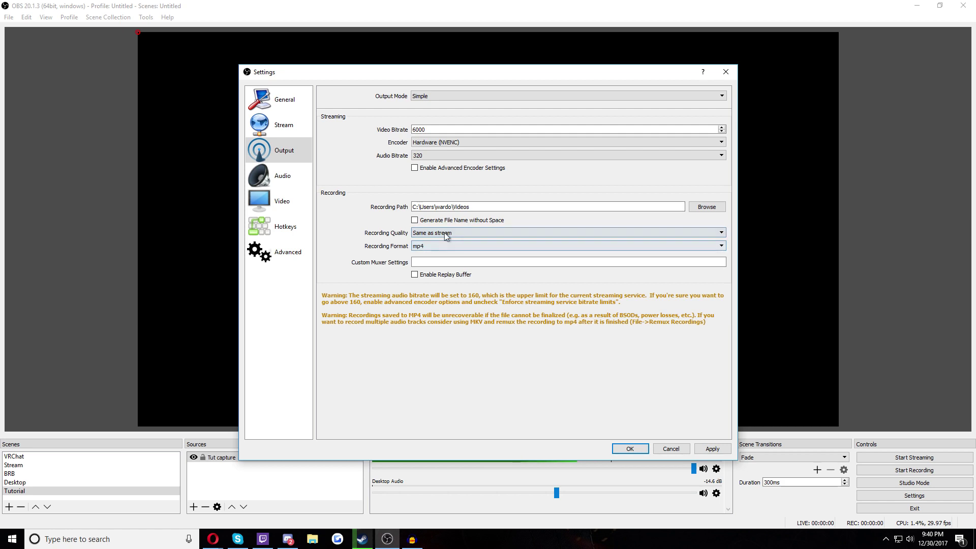
click(464, 250)
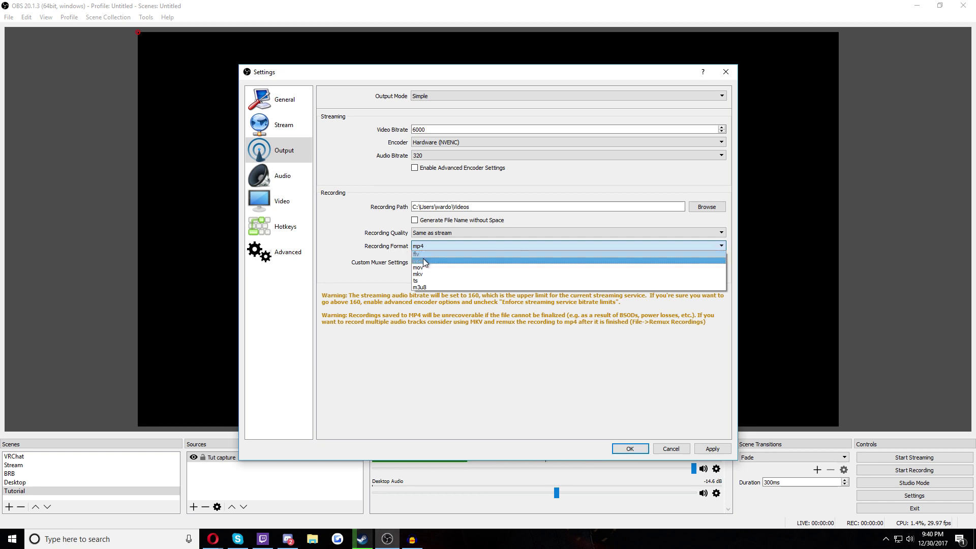
click(440, 259)
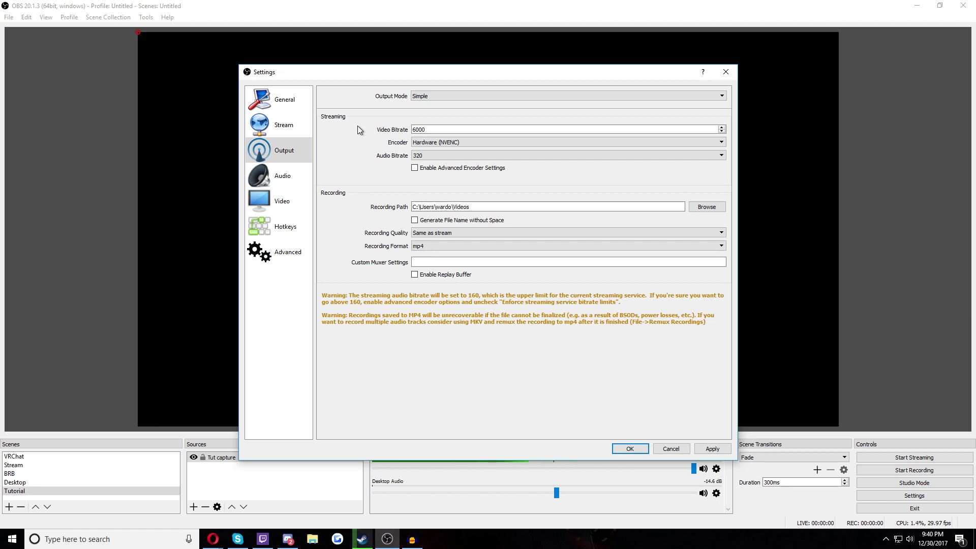
click(418, 155)
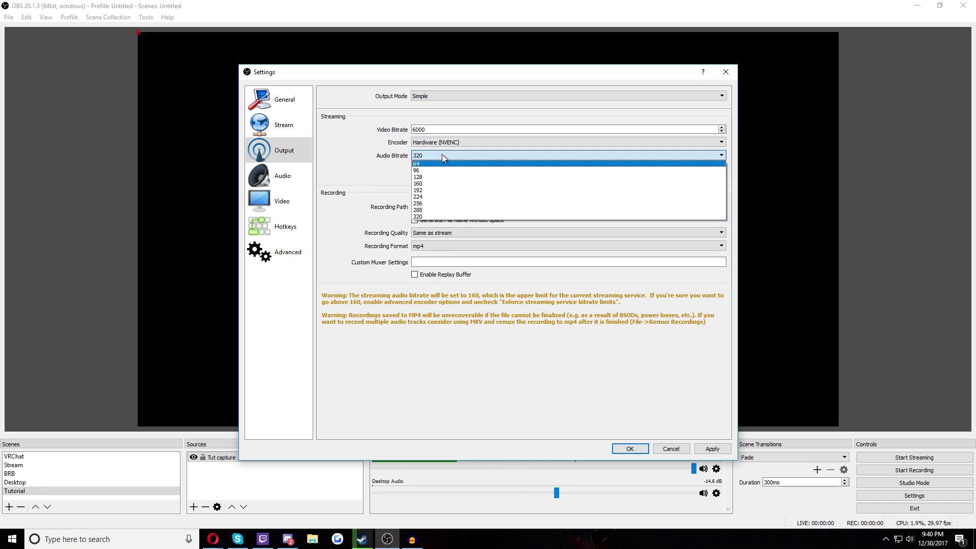
click(441, 154)
click(441, 142)
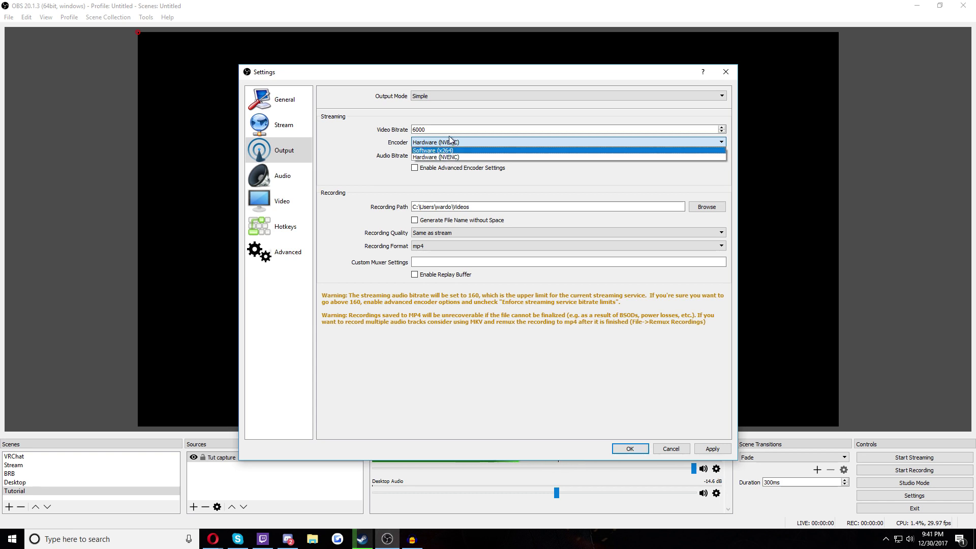
click(449, 137)
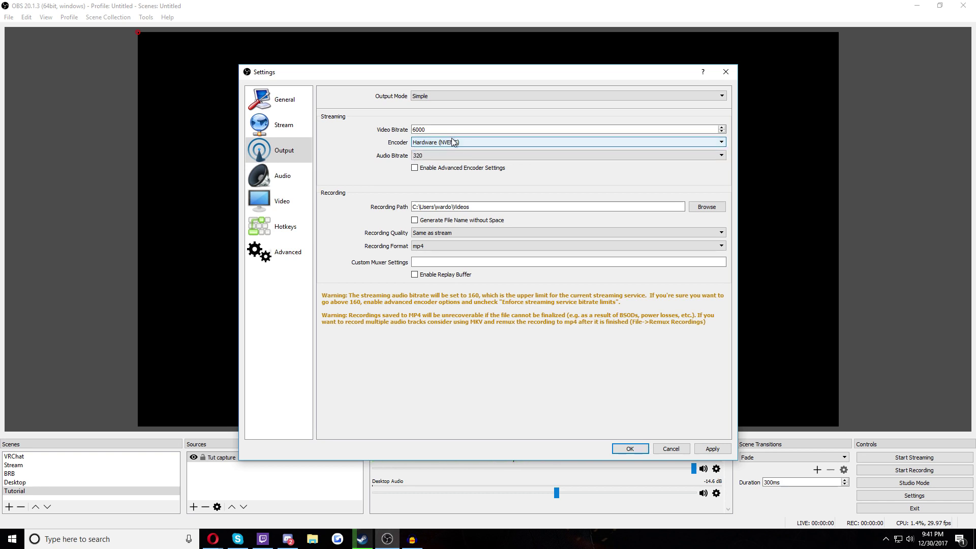
click(444, 141)
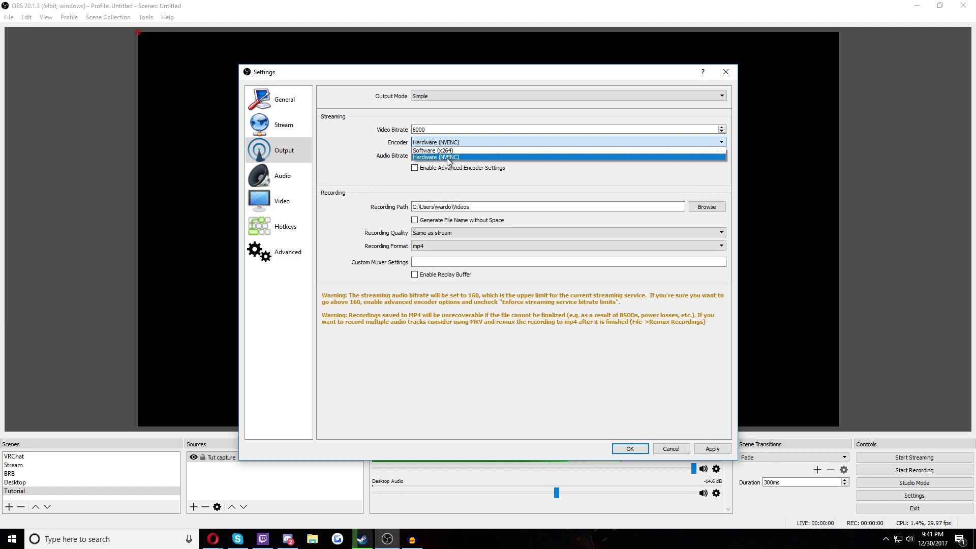
click(421, 142)
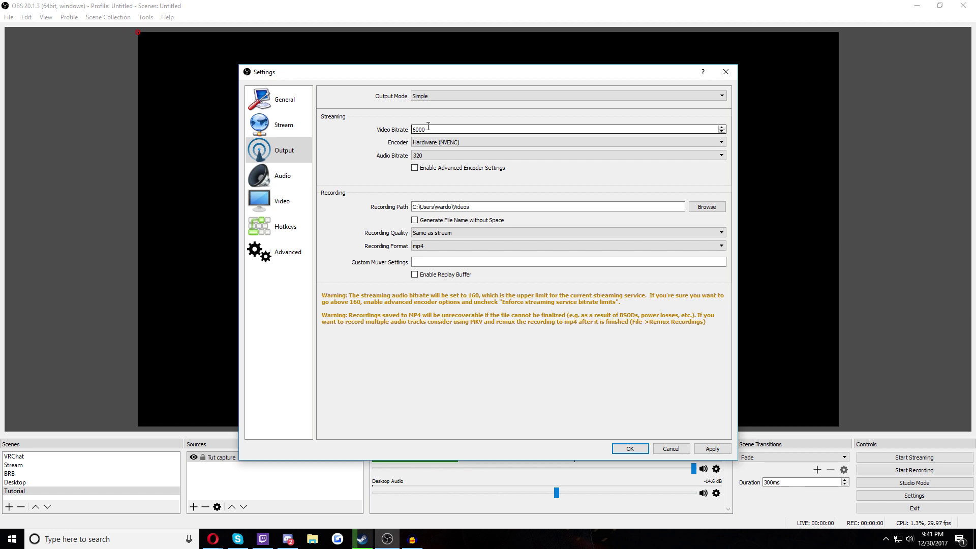
text(1)
key(BackSpace)
Set the Video Bitrate to 16000, then view the streaming services in the Stream settings
key(shift+Right)
text(8)
key(BackSpace)
text(16)
key(Left)
key(Left)
key(Left)
key(BackSpace)
key(BackSpace)
text(8)
text(1)
text(0)
key(BackSpace)
text(6)
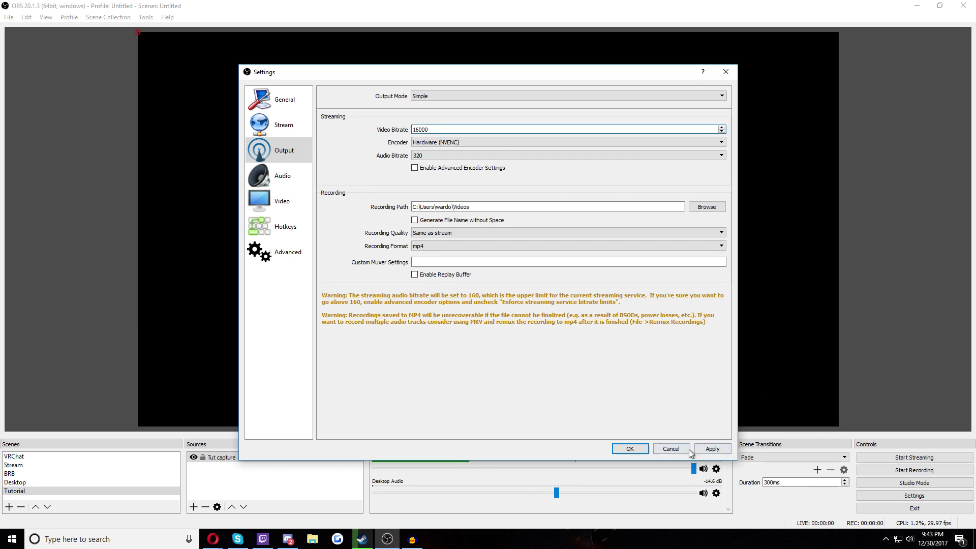
click(259, 125)
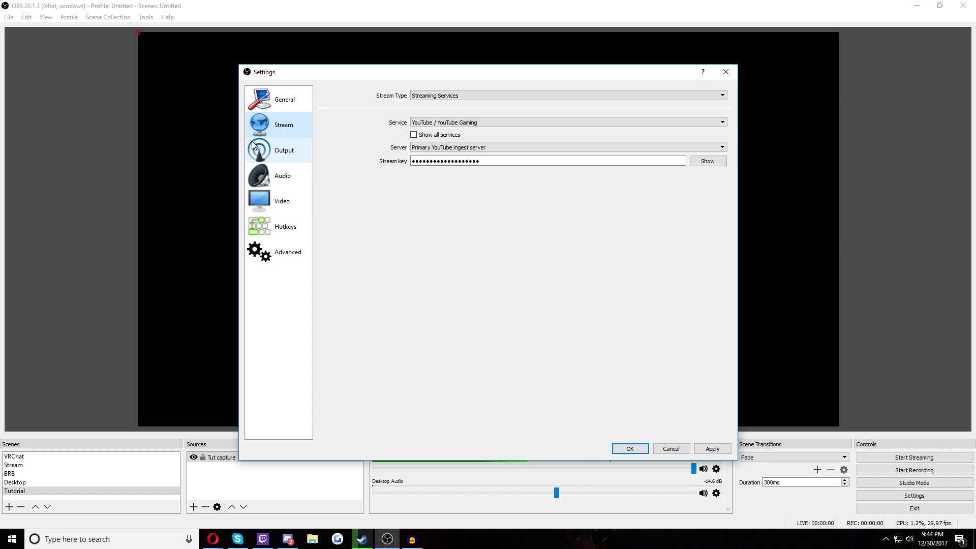
key(alt+Down)
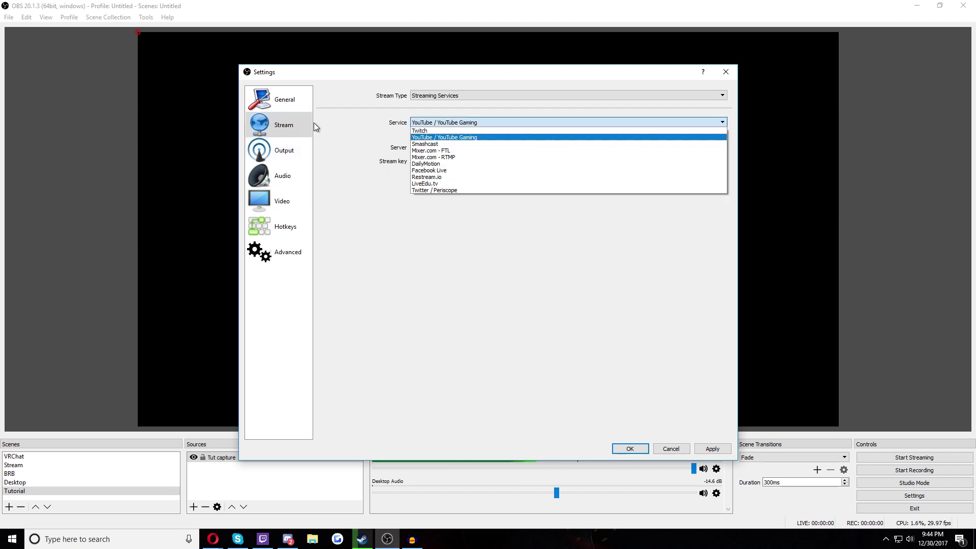
click(425, 96)
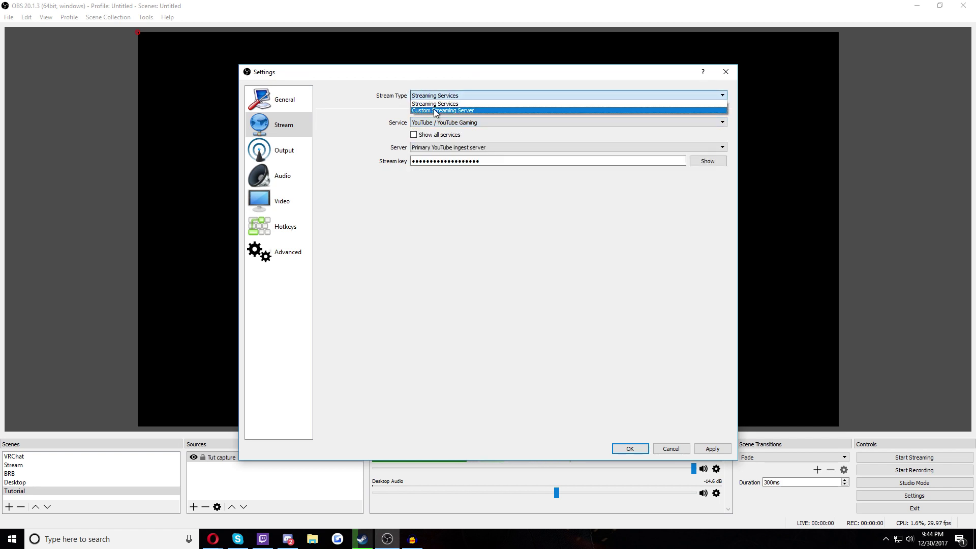
click(378, 108)
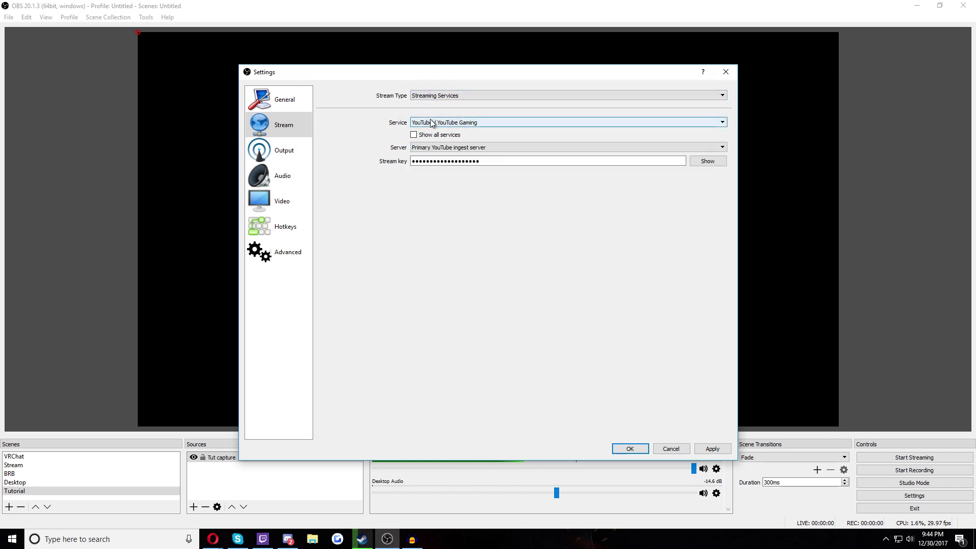
click(427, 123)
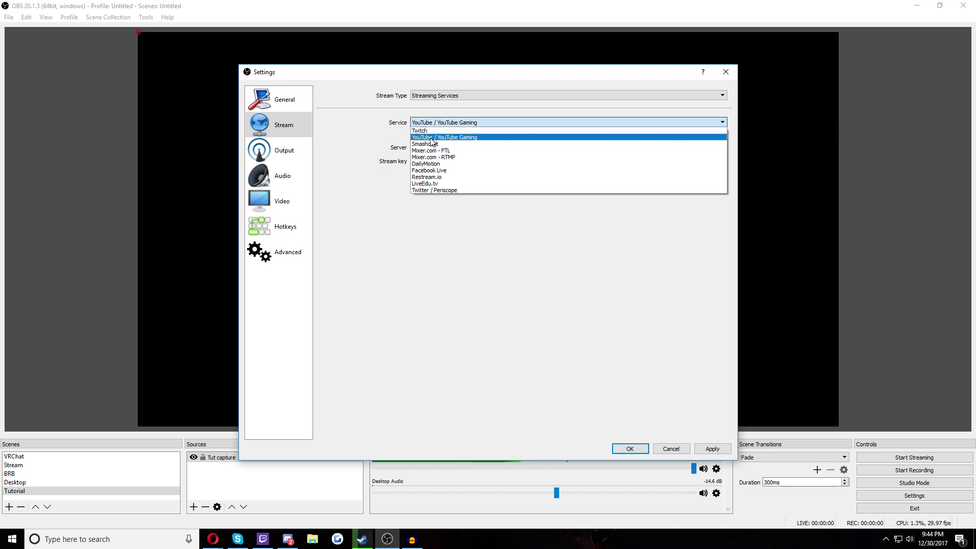
click(451, 125)
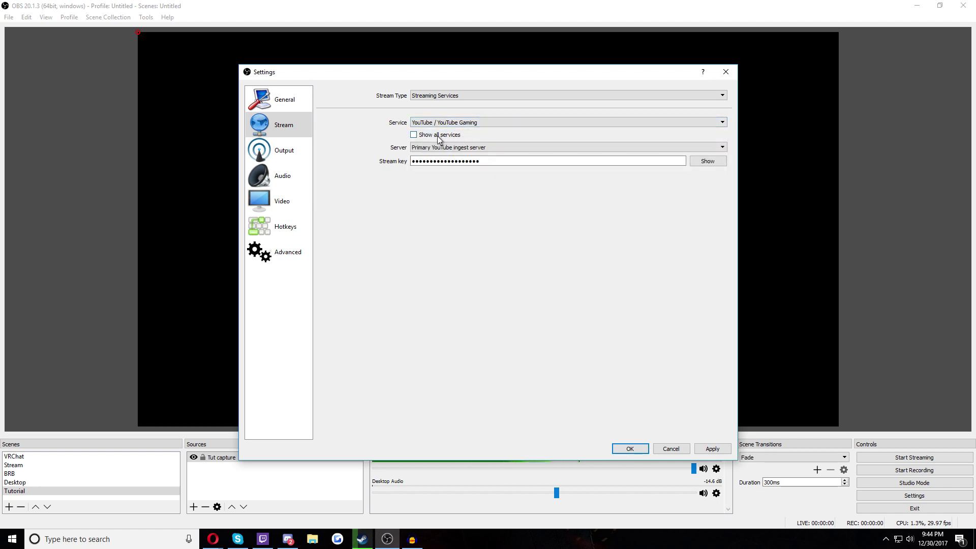
click(452, 123)
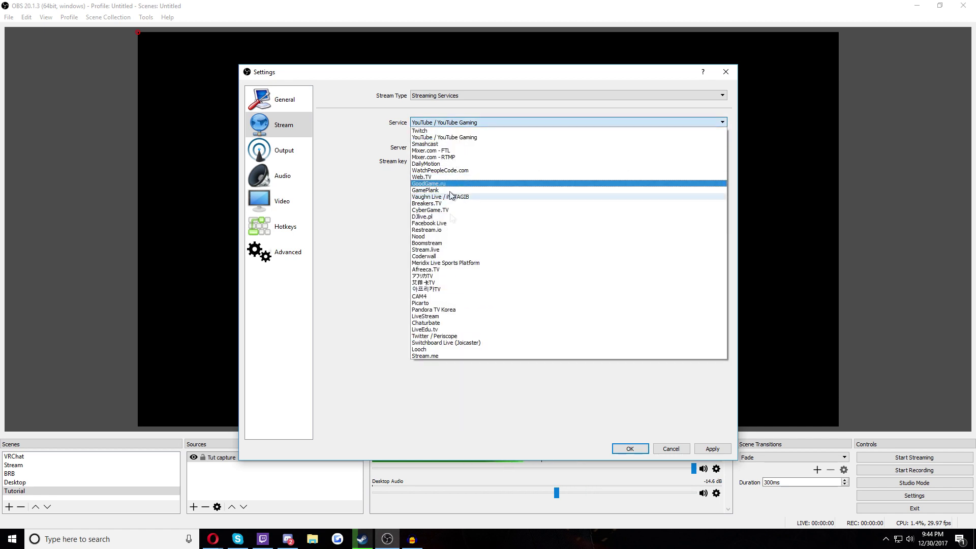
click(343, 243)
click(429, 148)
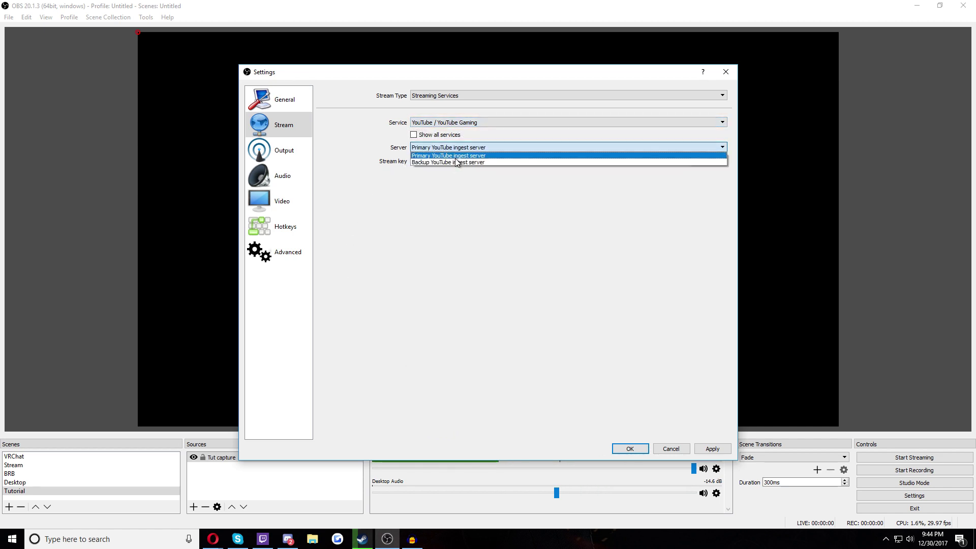
click(354, 159)
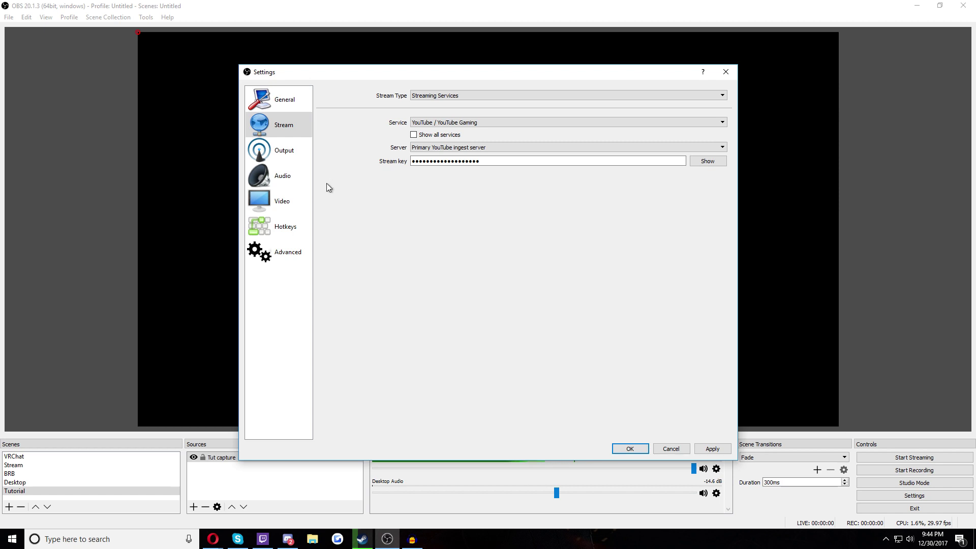
click(478, 160)
Close the Settings dialog to return to the main window with the Tutorial scene
click(670, 450)
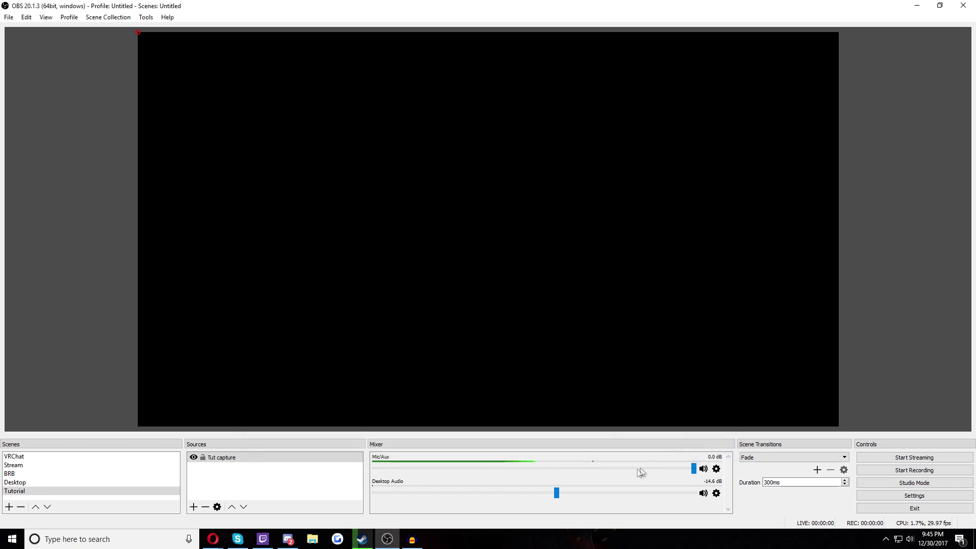